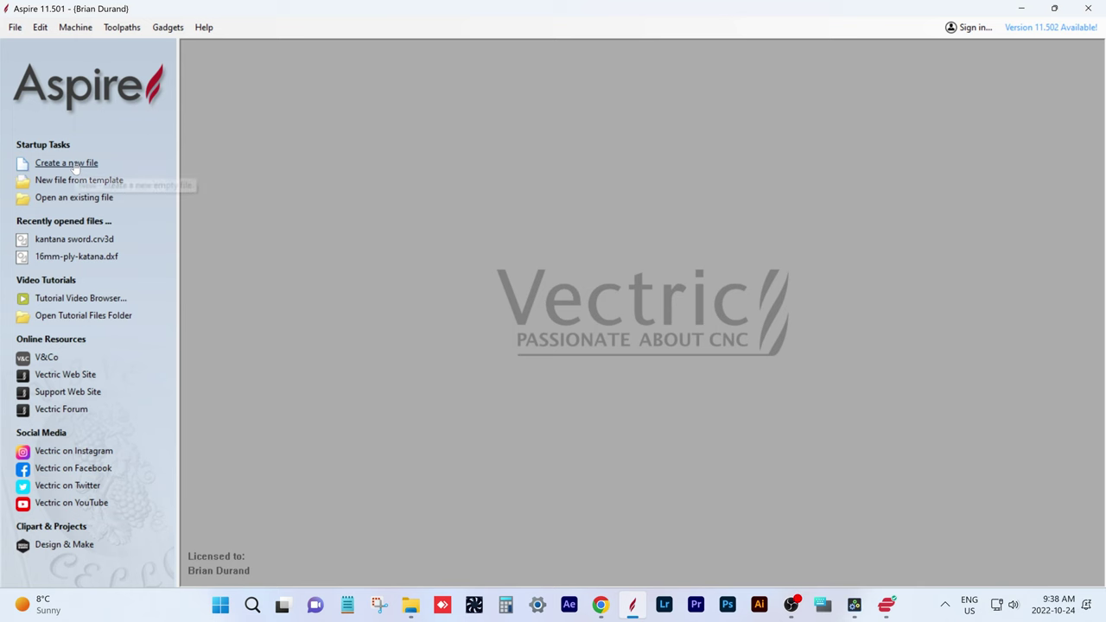
- Create a new single-sided job, 12 x 12 inches wide and high and 1 inch thick
left_click(71, 163)
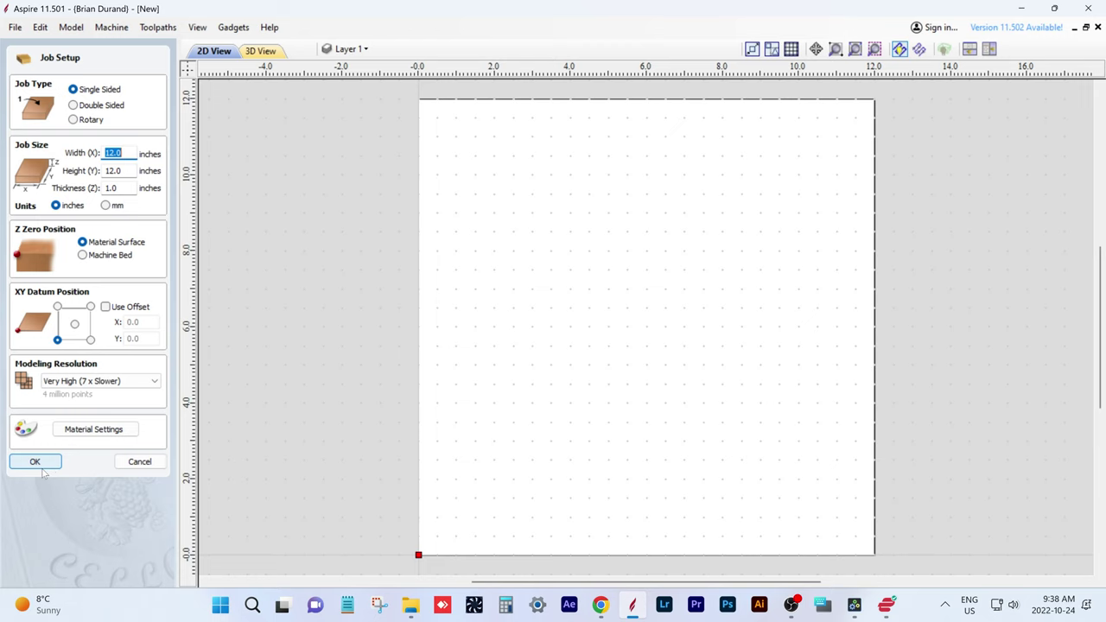
left_click(40, 465)
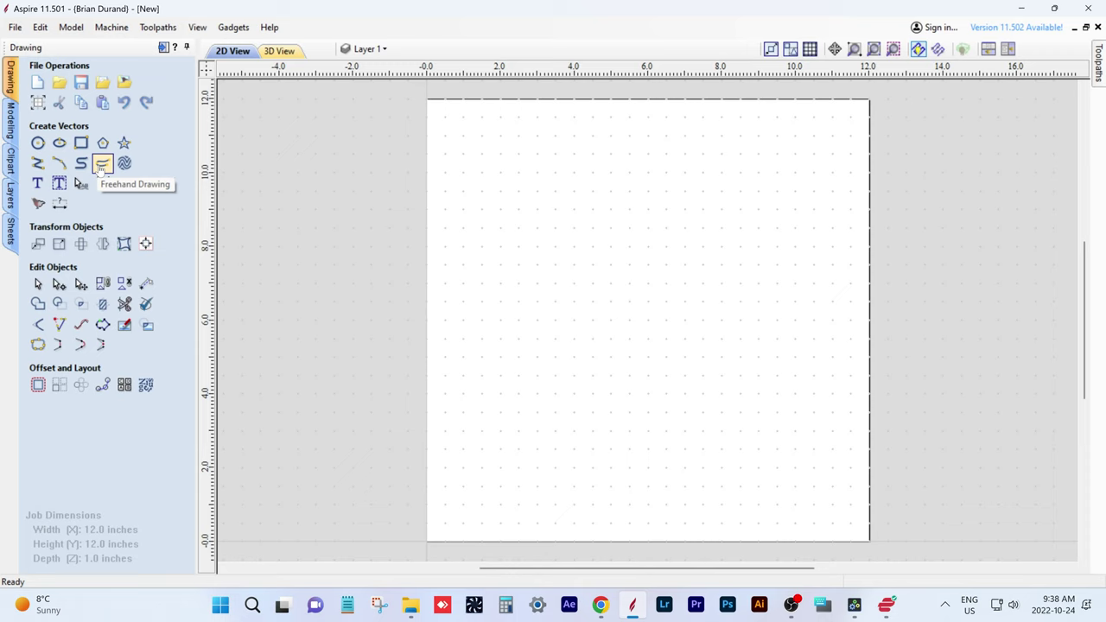
- Freehand-sketch two closed blobs, an open teardrop curve, and a small loop inside the teardrop
left_click(101, 167)
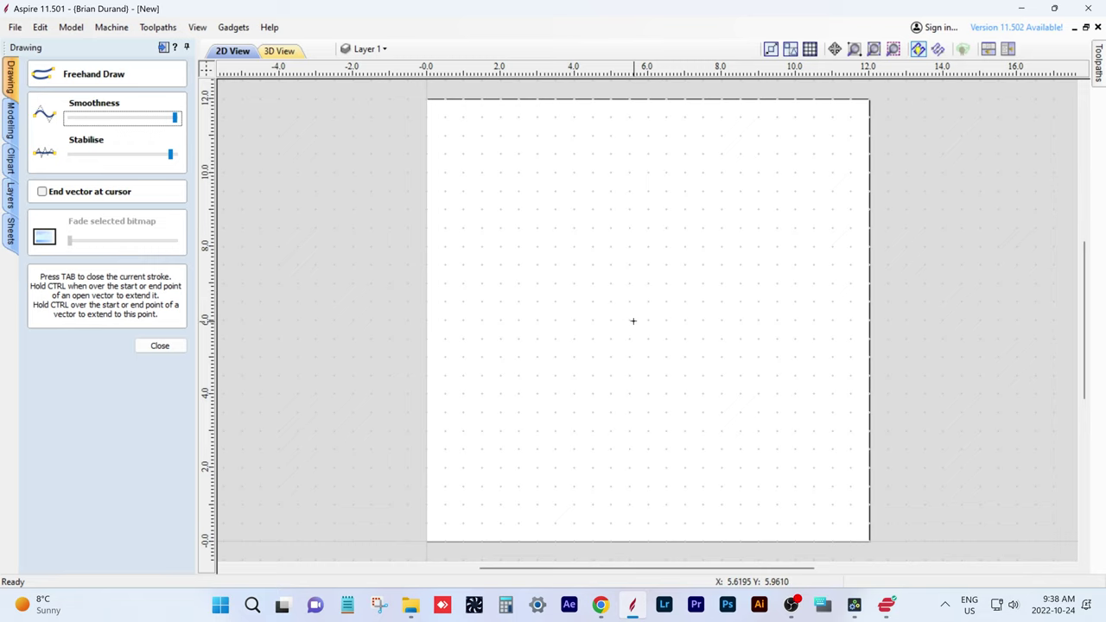
mouse_move(631, 320)
left_mouse_down()
mouse_move(684, 286)
mouse_move(733, 284)
mouse_move(756, 298)
mouse_move(765, 337)
mouse_move(749, 358)
mouse_move(709, 371)
mouse_move(627, 345)
left_mouse_up()
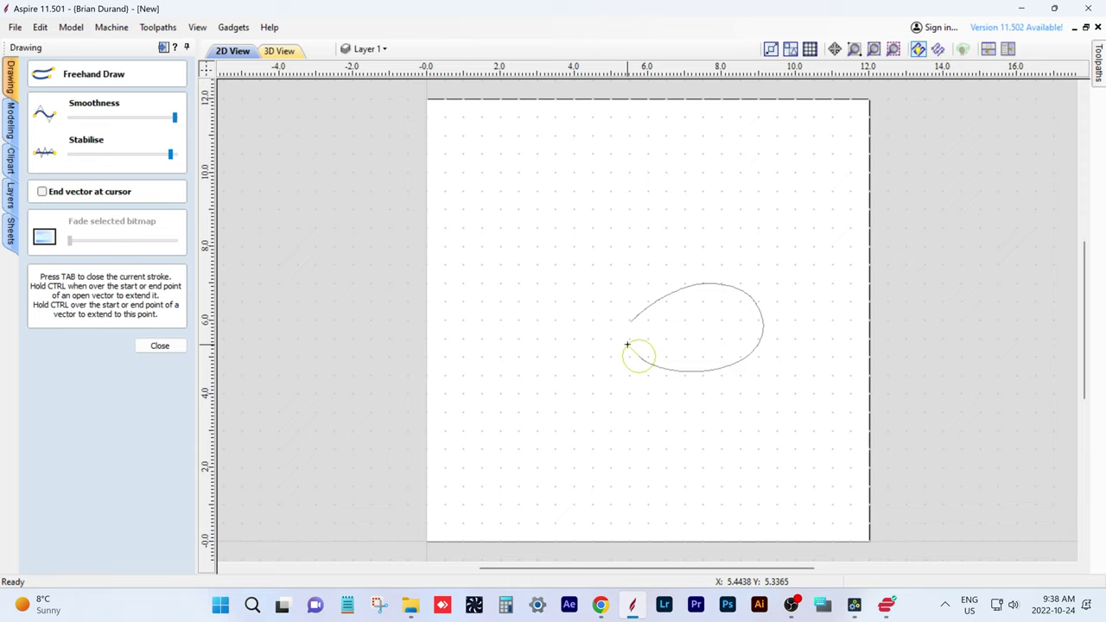
left_click_drag(628, 344, 628, 345)
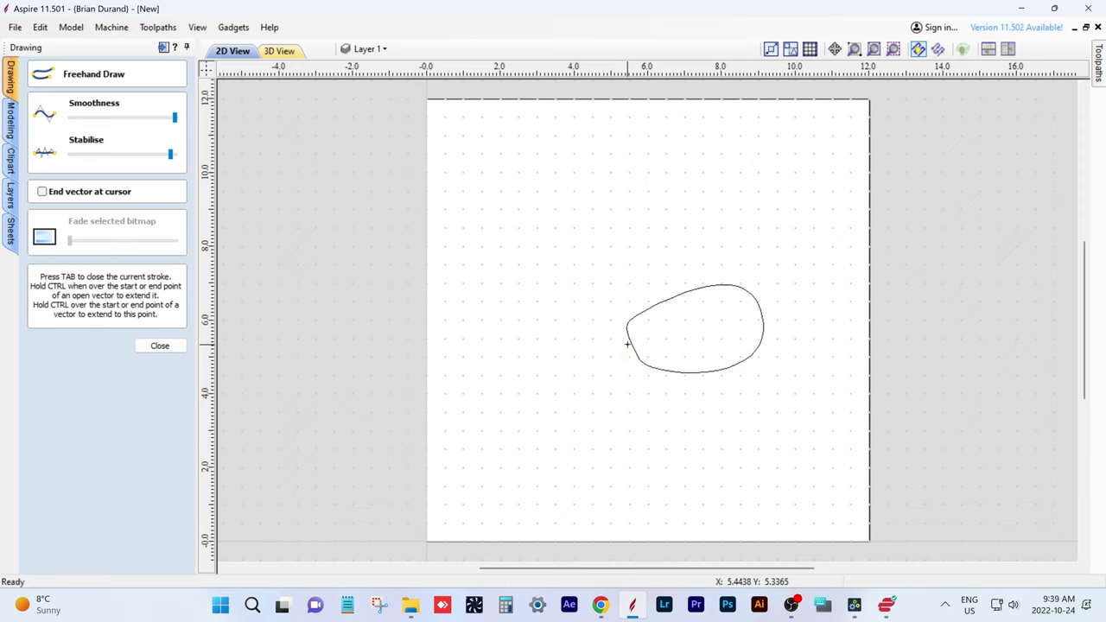
mouse_move(575, 149)
left_mouse_down()
mouse_move(572, 235)
mouse_move(673, 242)
mouse_move(696, 233)
mouse_move(699, 160)
mouse_move(605, 148)
left_mouse_up()
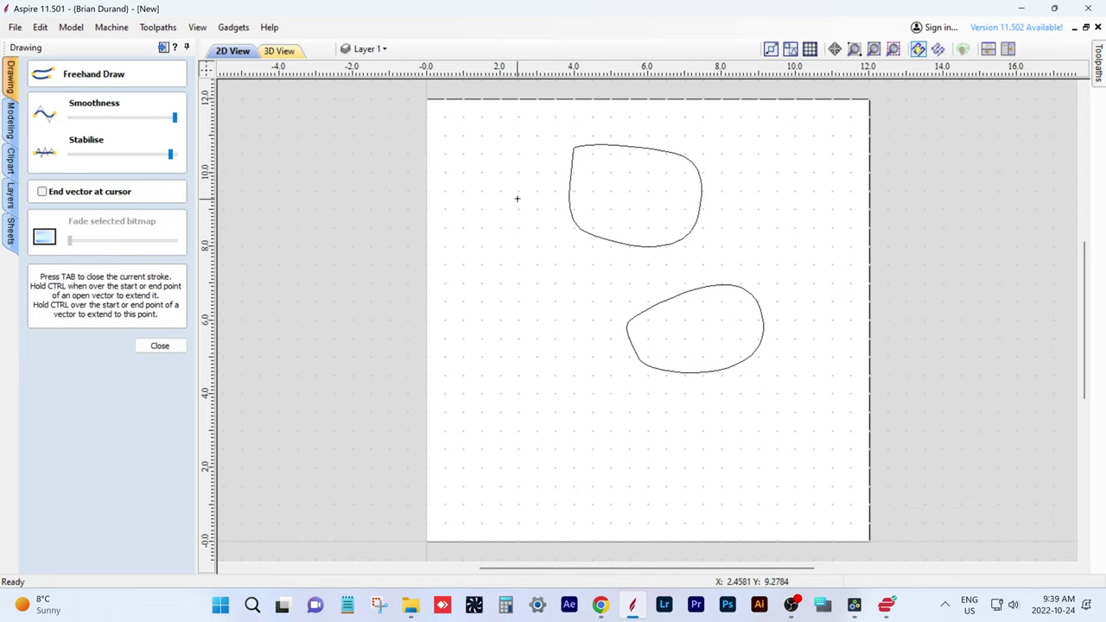
mouse_move(506, 197)
left_mouse_down()
mouse_move(506, 284)
mouse_move(536, 273)
mouse_move(535, 206)
mouse_move(508, 200)
mouse_move(534, 216)
left_mouse_up()
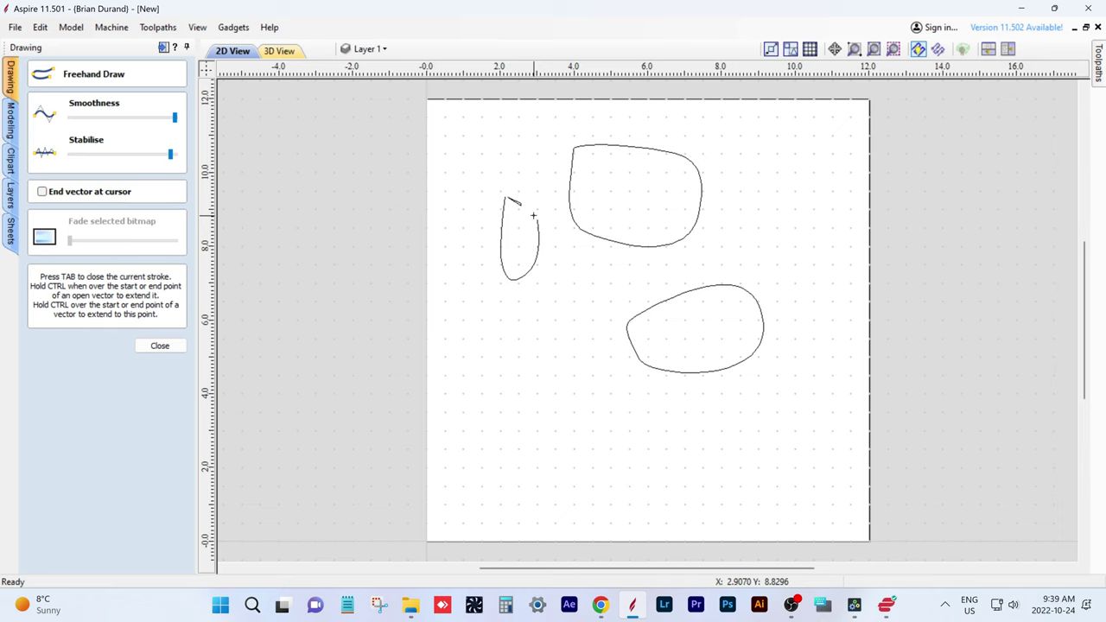
scroll(533, 215, "up", 3)
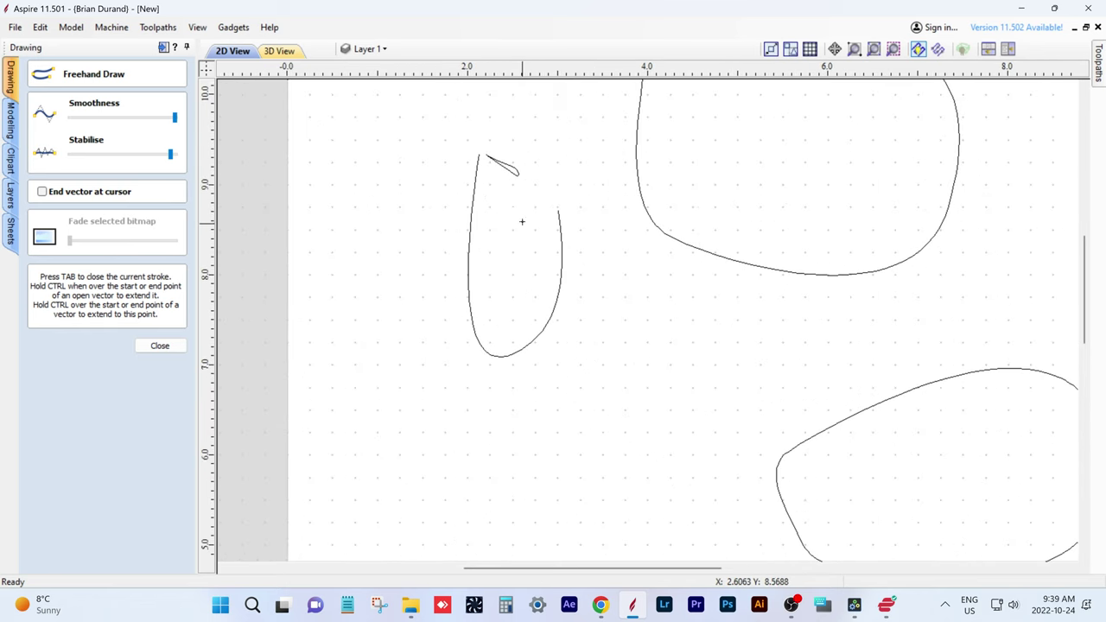
mouse_move(526, 202)
left_mouse_down()
mouse_move(503, 232)
mouse_move(543, 230)
mouse_move(535, 206)
left_mouse_up()
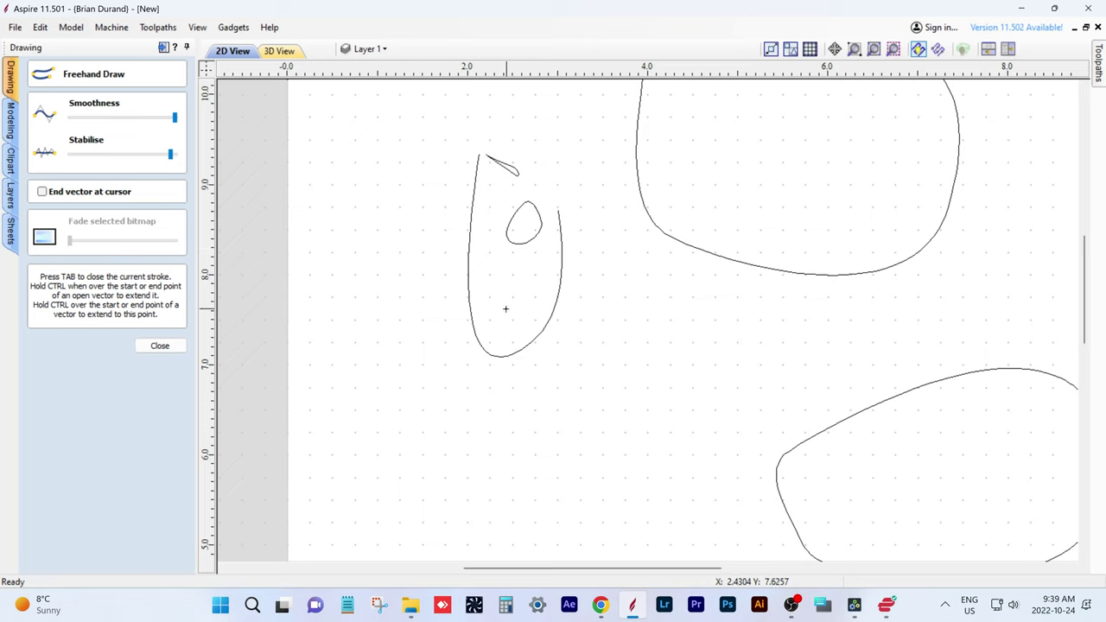
- Lower freehand Smoothness to about a third, reduce Stabilise, and draw a hooked J-curve left of the teardrop
left_click(108, 118)
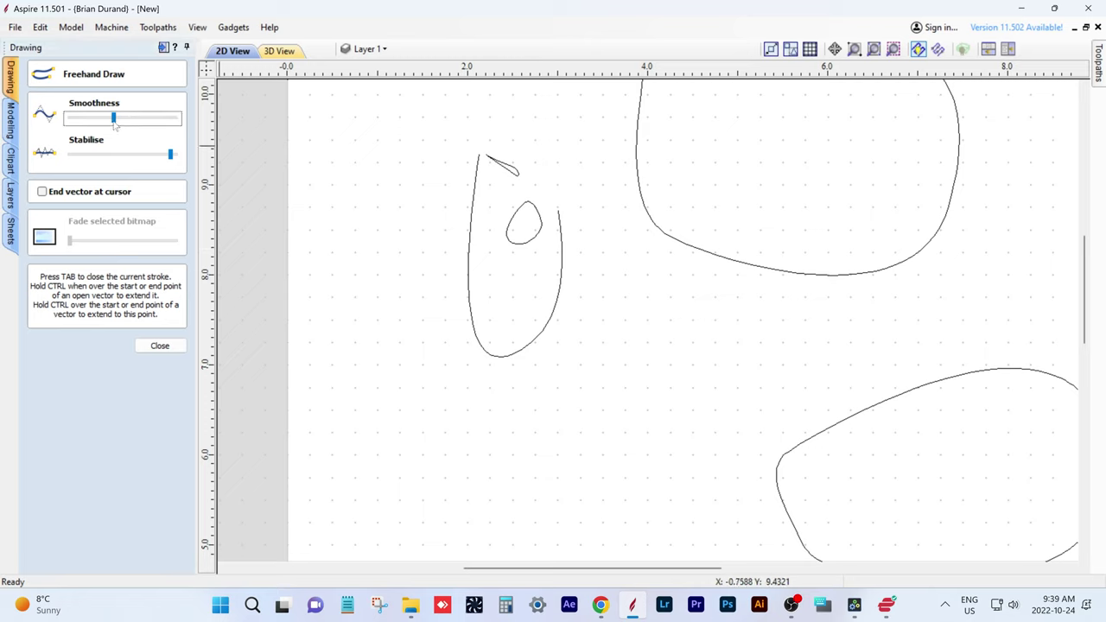
left_click(115, 154)
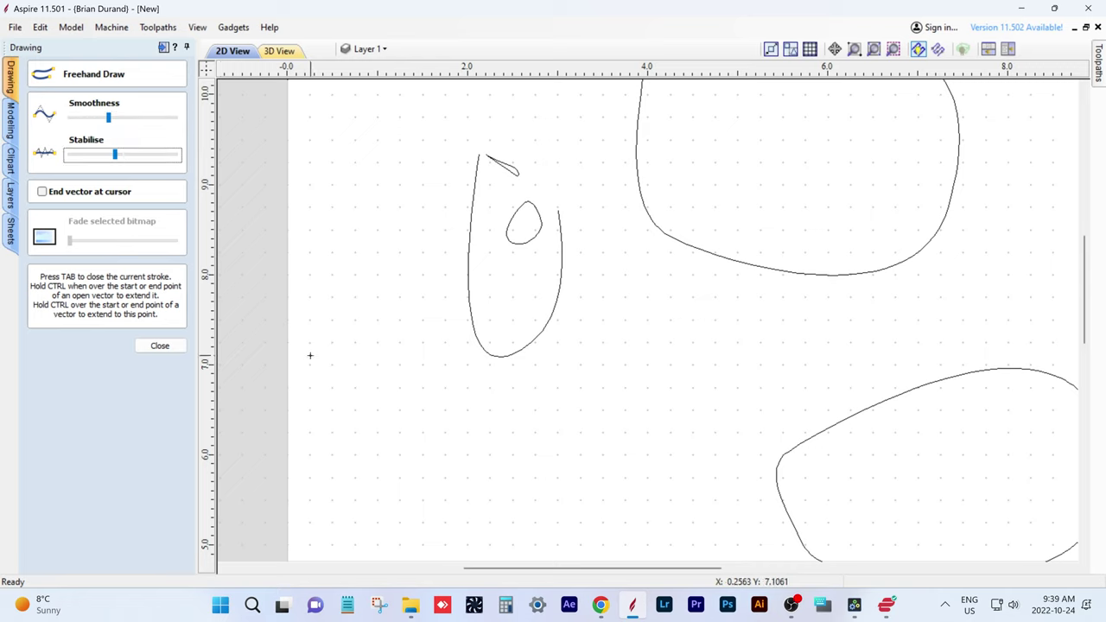
mouse_move(342, 377)
left_mouse_down()
mouse_move(390, 444)
mouse_move(411, 426)
mouse_move(395, 366)
mouse_move(345, 295)
mouse_move(362, 258)
mouse_move(434, 376)
mouse_move(451, 462)
mouse_move(434, 485)
mouse_move(394, 490)
mouse_move(353, 460)
mouse_move(341, 375)
left_mouse_up()
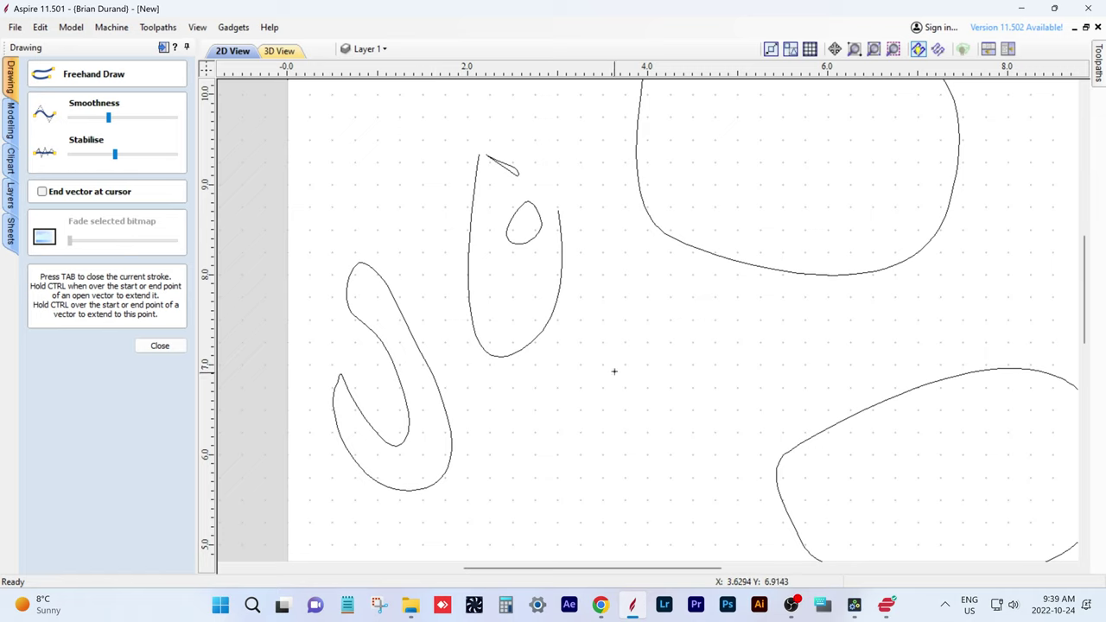
- Draw a larger round shape below the teardrop and a small circle above it
mouse_move(615, 368)
left_mouse_down()
mouse_move(667, 462)
mouse_move(714, 402)
mouse_move(692, 349)
mouse_move(645, 339)
mouse_move(618, 365)
left_mouse_up()
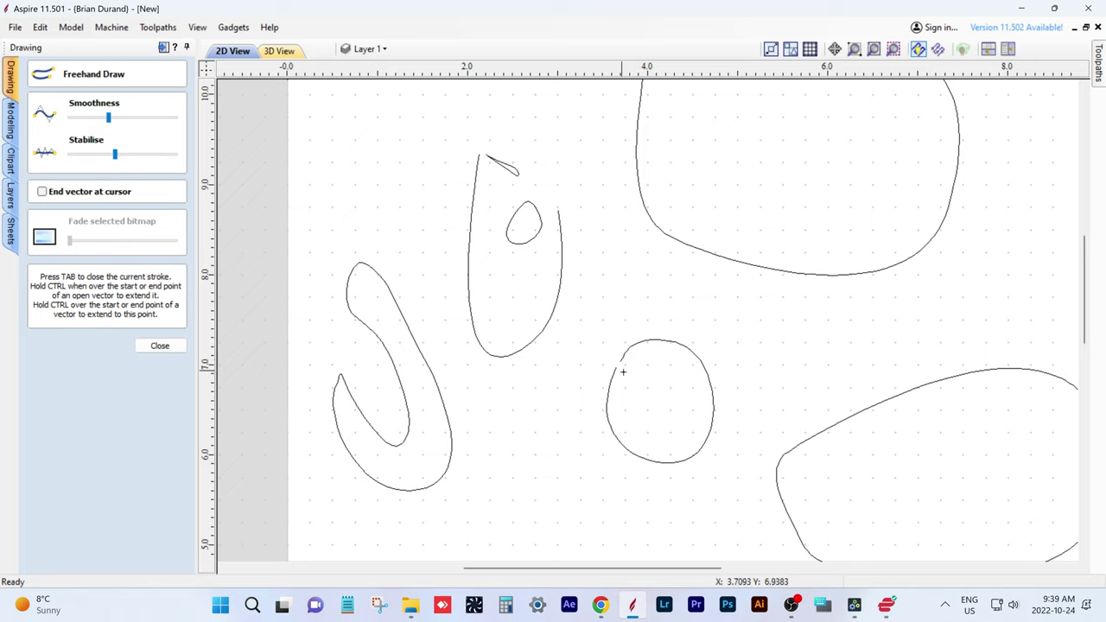
mouse_move(626, 269)
left_mouse_down()
mouse_move(599, 314)
mouse_move(629, 324)
mouse_move(655, 311)
mouse_move(631, 272)
left_mouse_up()
scroll(634, 280, "up", 5)
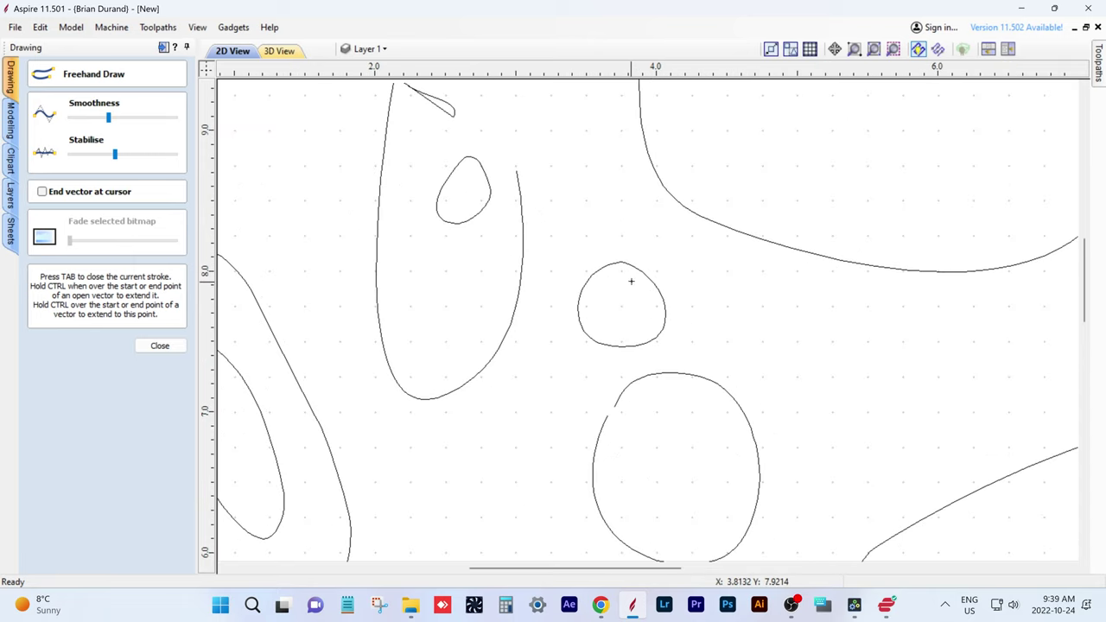
scroll(631, 281, "up", 2)
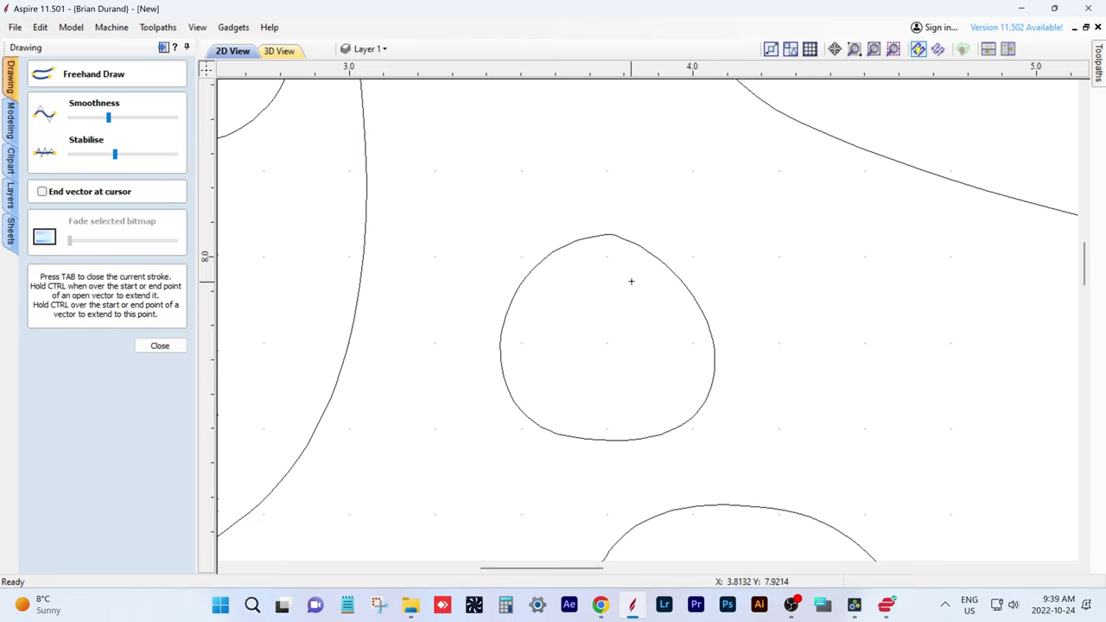
scroll(631, 281, "down", 8)
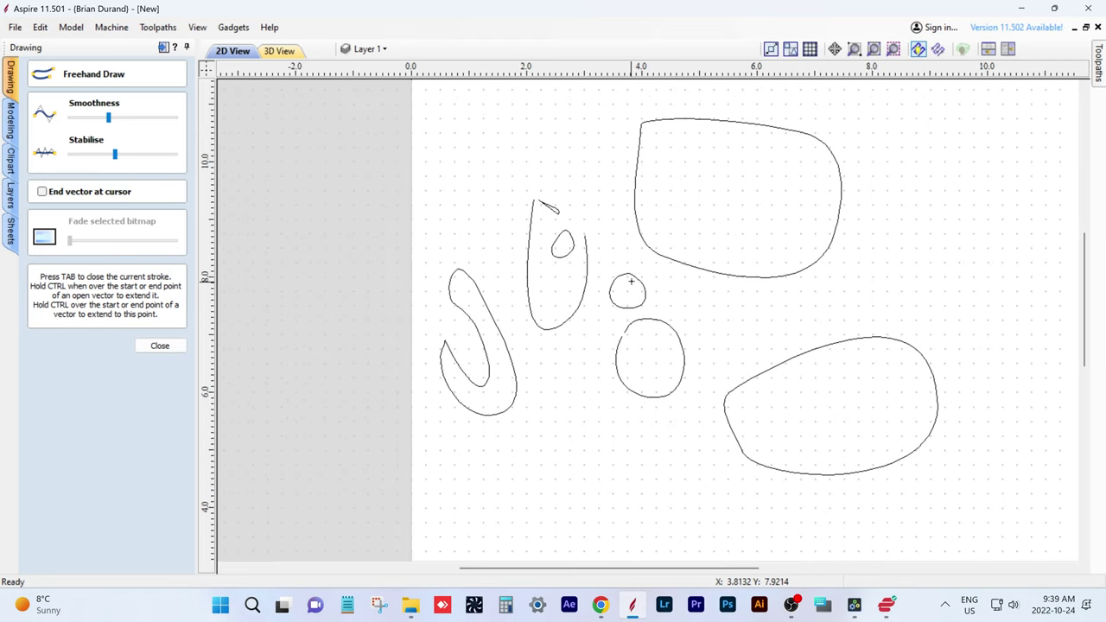
scroll(631, 281, "down", 2)
scroll(631, 281, "up", 1)
scroll(631, 281, "down", 1)
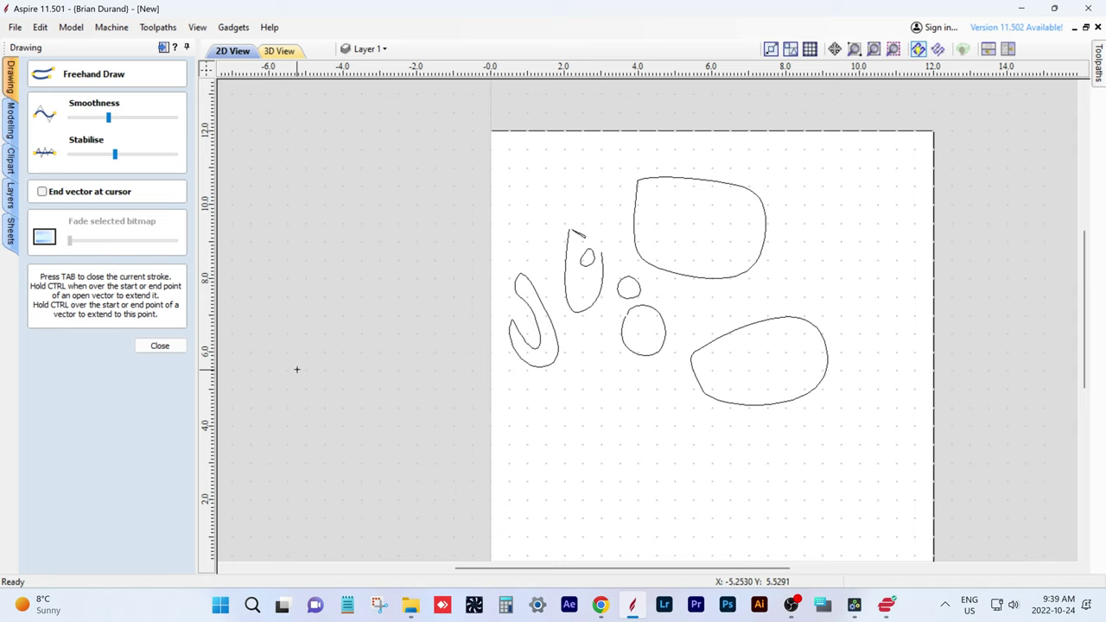
- Draw a connecting stroke to join the broken ends of the larger round shape
scroll(683, 354, "up", 2)
scroll(640, 367, "up", 8)
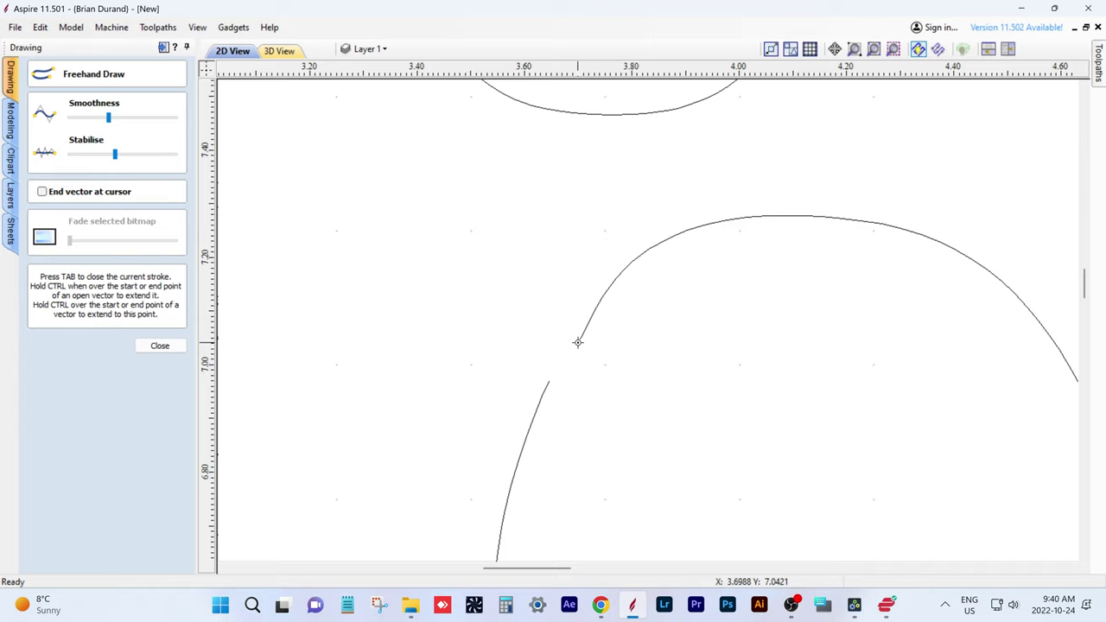
left_click_drag(579, 343, 545, 386)
scroll(567, 382, "up", 3)
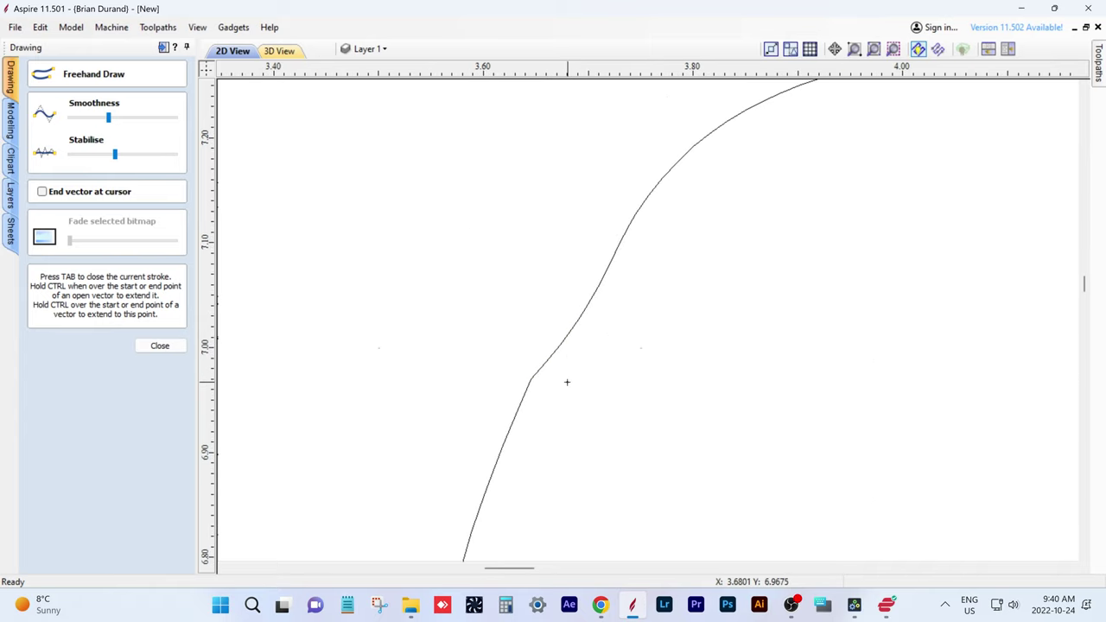
scroll(567, 382, "up", 2)
scroll(567, 382, "down", 10)
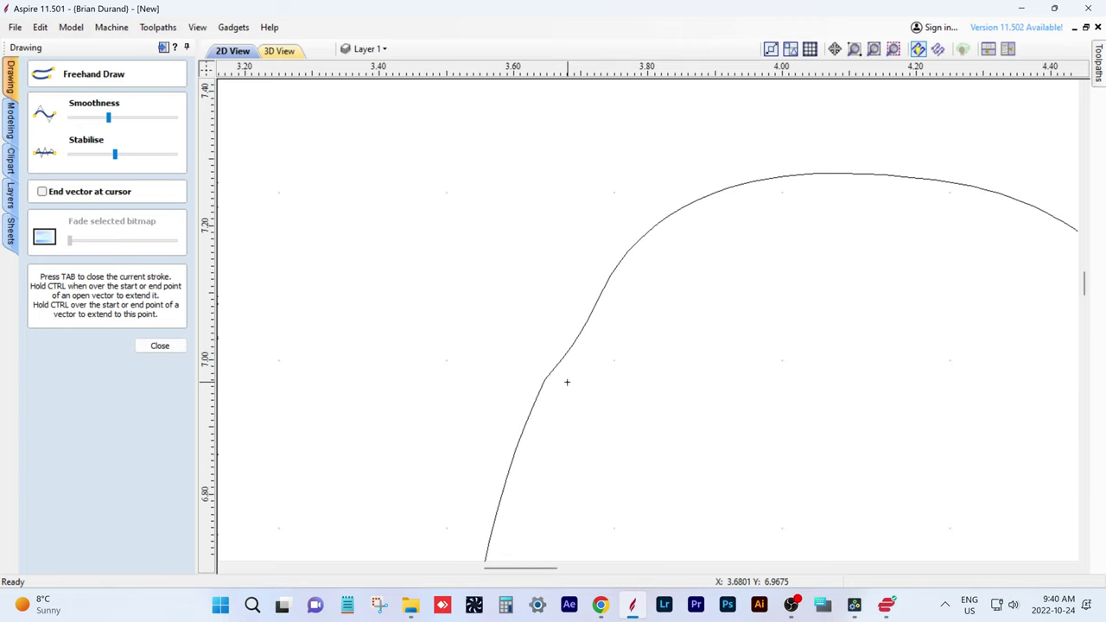
scroll(567, 382, "down", 2)
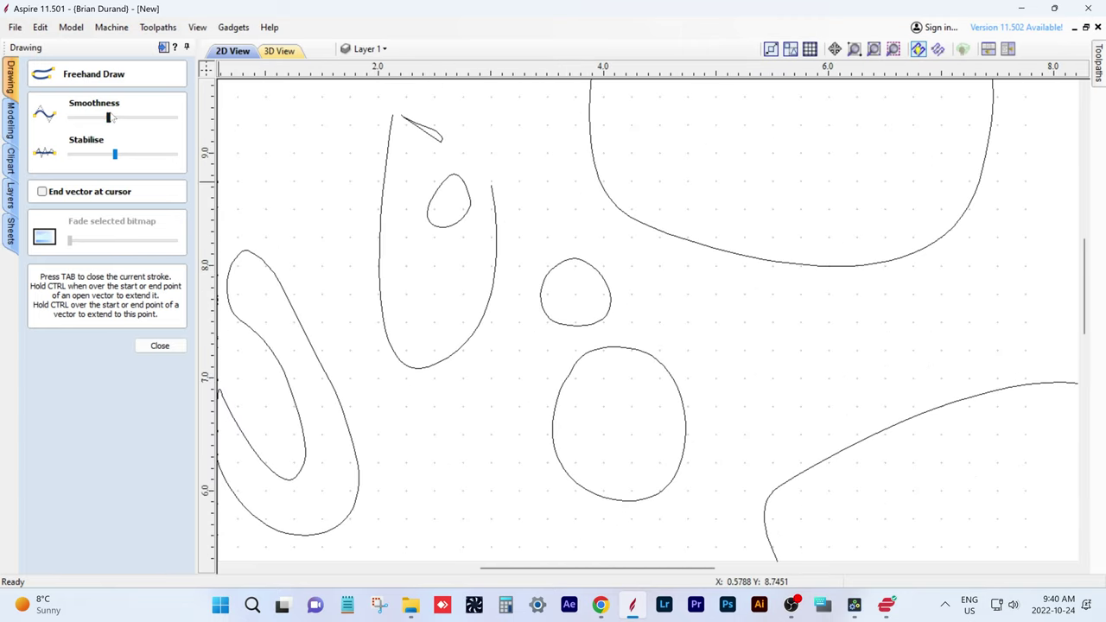
- Raise the freehand Smoothness and Stabilise sliders back to maximum
left_click_drag(108, 117, 176, 118)
left_click_drag(120, 155, 176, 155)
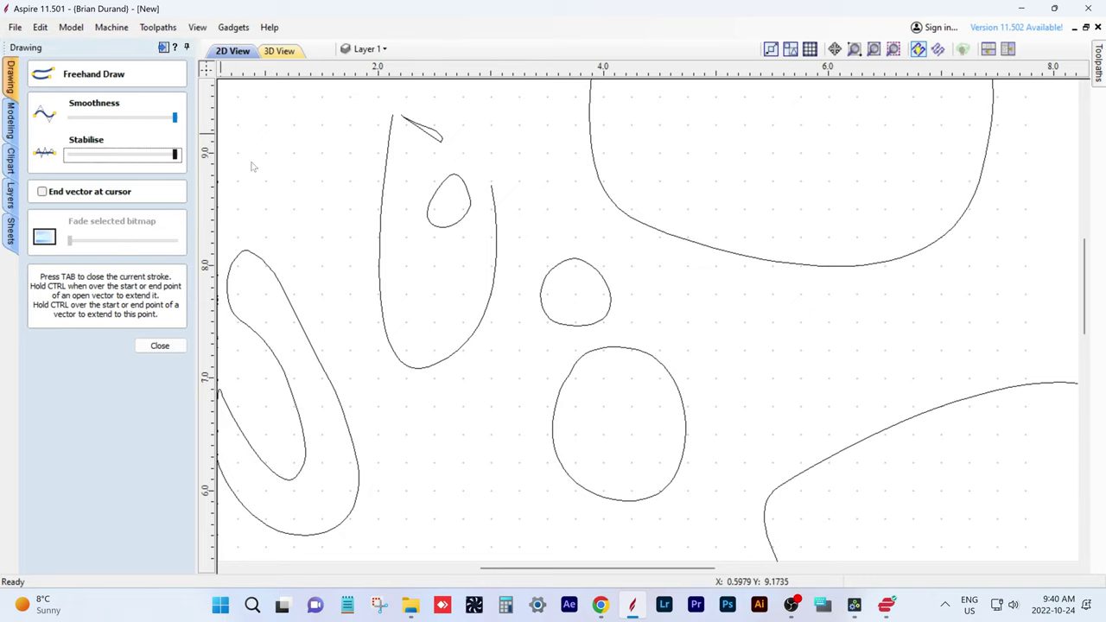
scroll(435, 282, "up", 5)
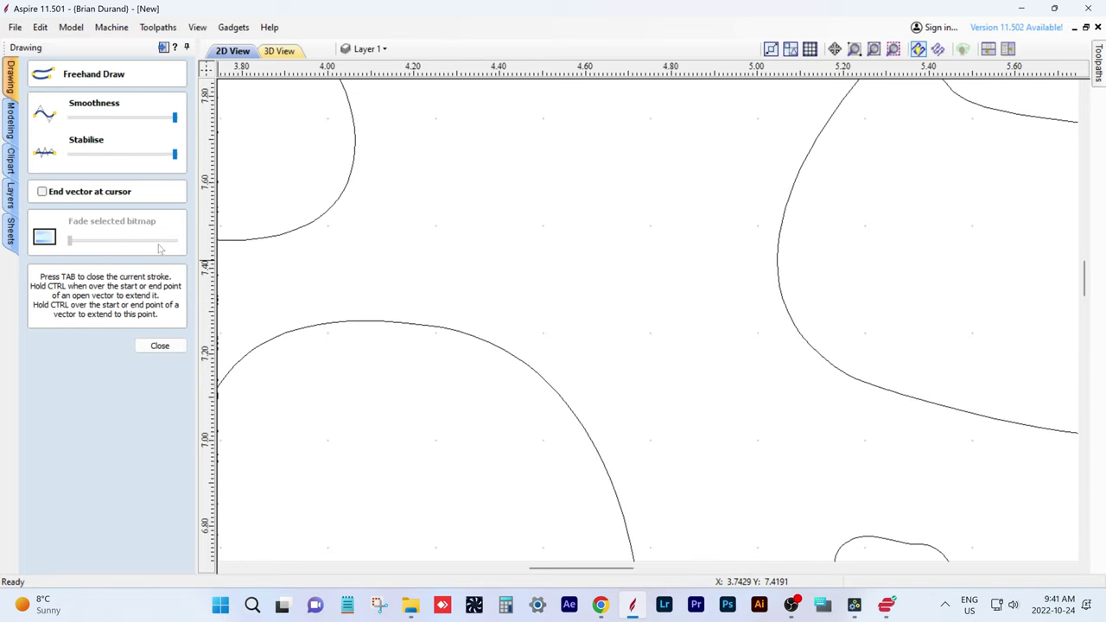
- Import the skull photo 20221021_202300 as a bitmap onto the canvas
left_click(164, 345)
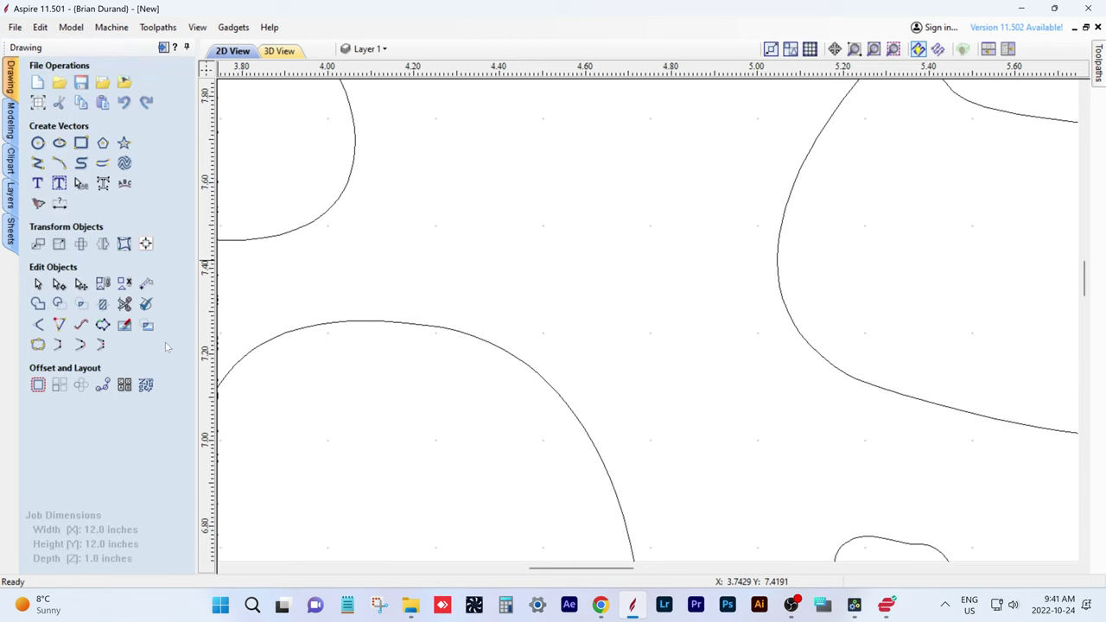
left_click(123, 86)
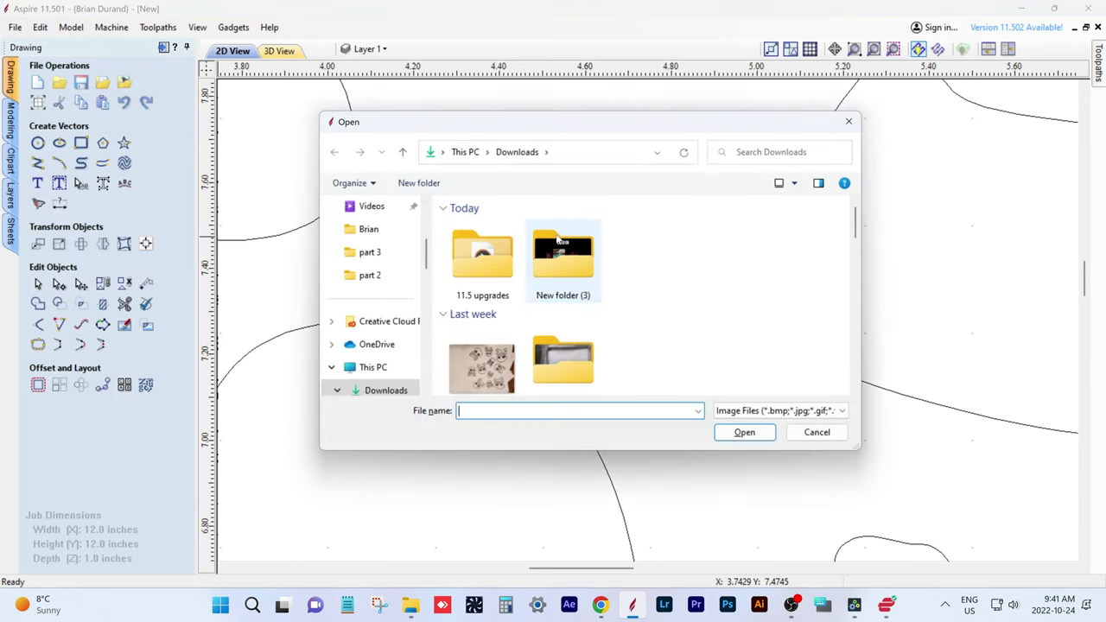
scroll(570, 244, "down", 1)
scroll(569, 245, "down", 2)
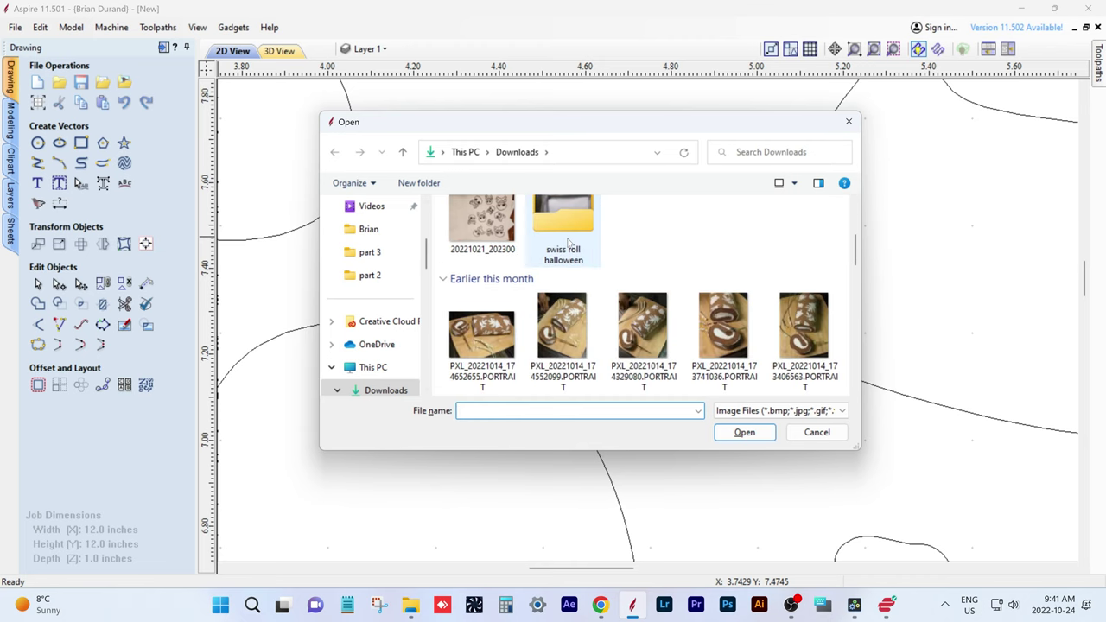
left_click(481, 214)
double_click(480, 212)
scroll(491, 220, "down", 2)
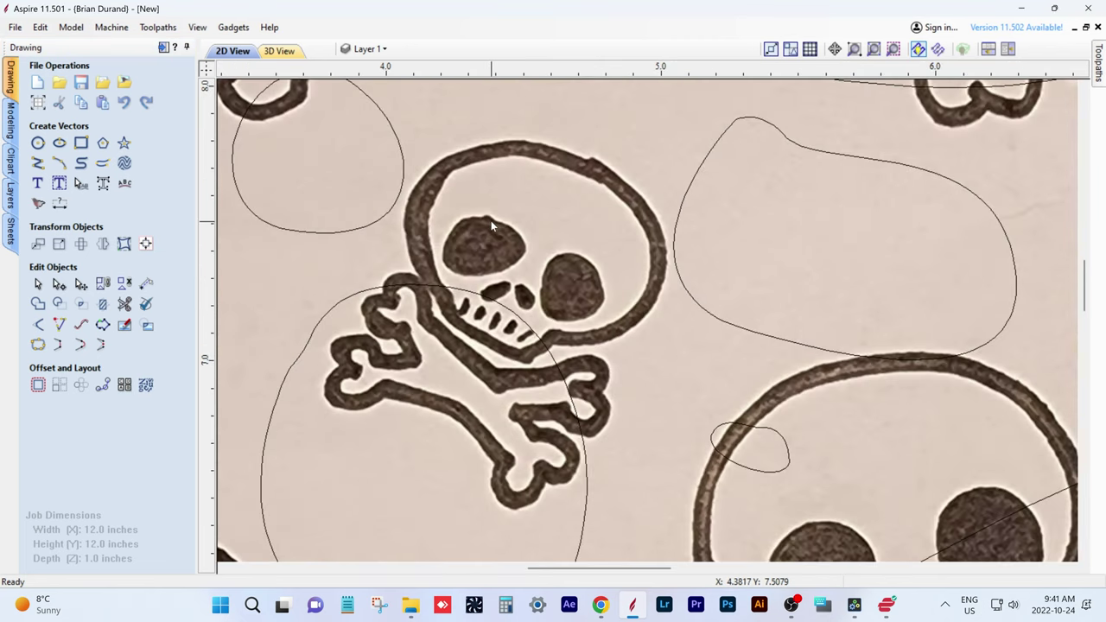
scroll(493, 227, "down", 2)
scroll(492, 225, "down", 1)
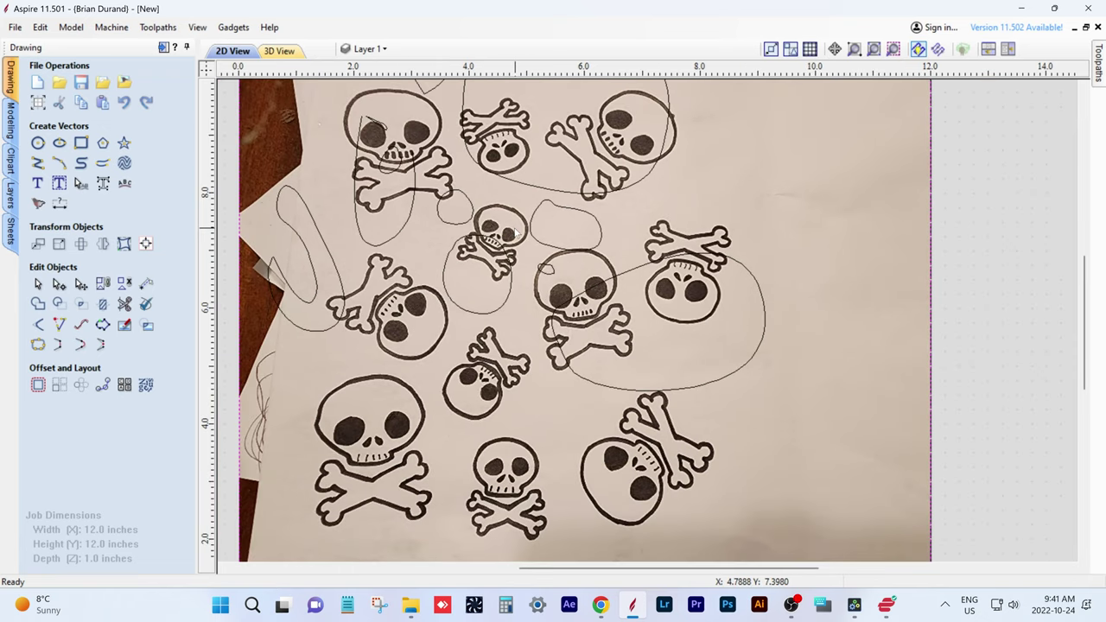
- Hide Layer 1's vectors from the layer list so only the skull bitmap shows
left_click(508, 236)
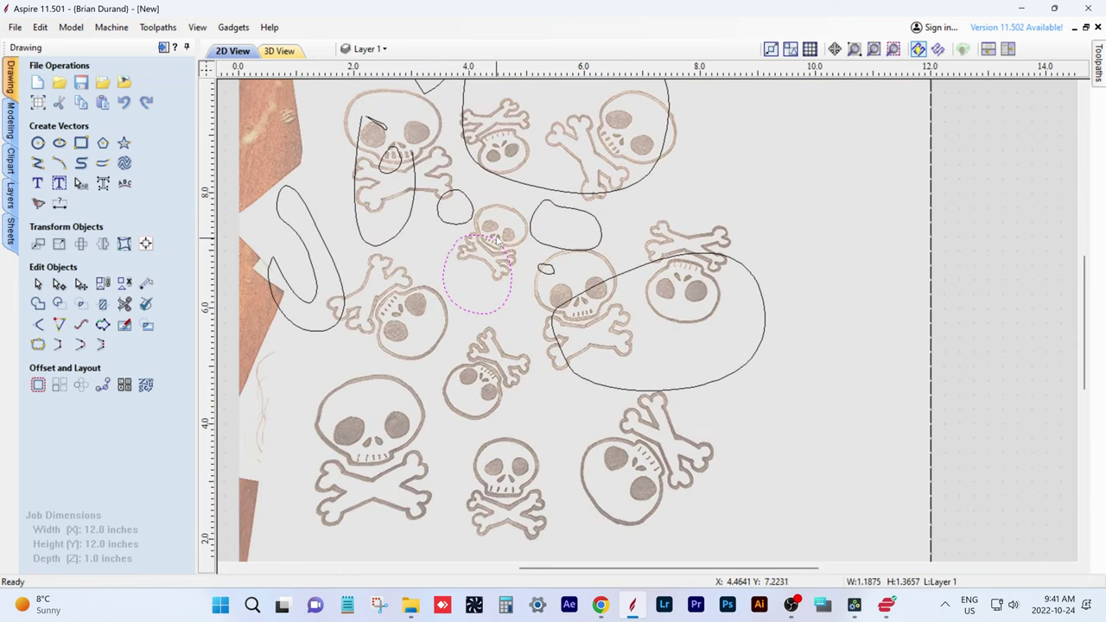
scroll(500, 238, "up", 1)
scroll(499, 239, "up", 1)
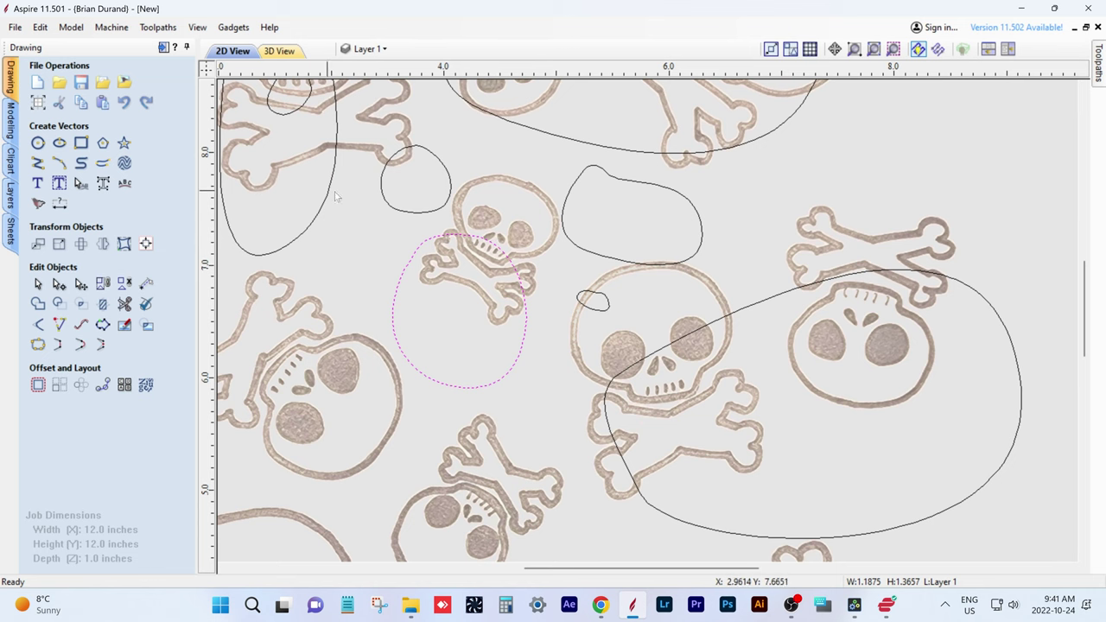
scroll(460, 224, "up", 1)
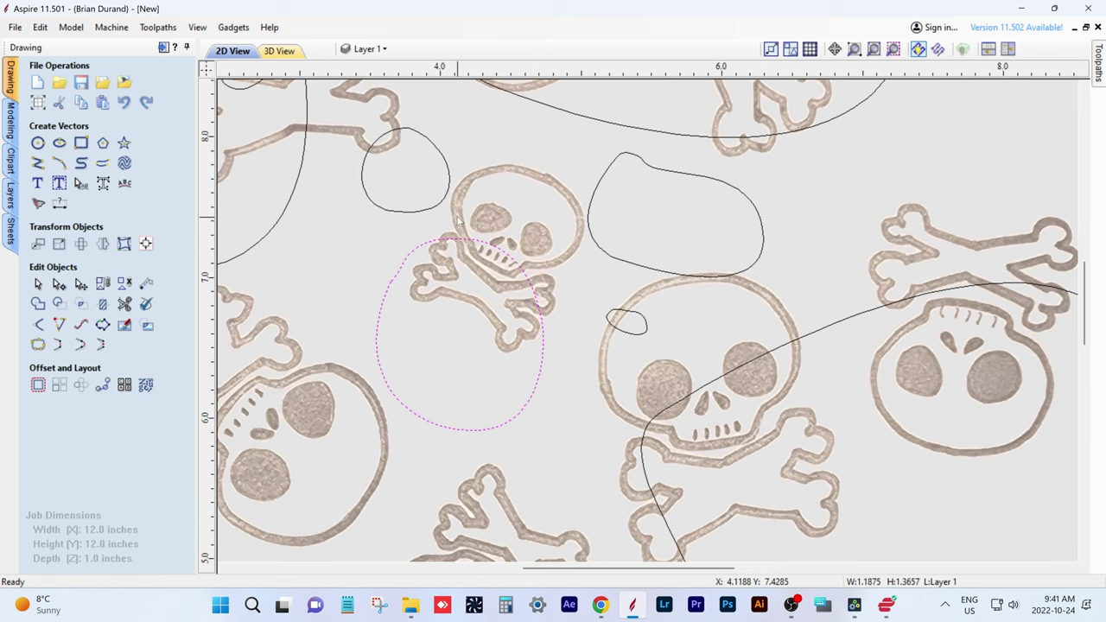
left_click(384, 50)
left_click(364, 88)
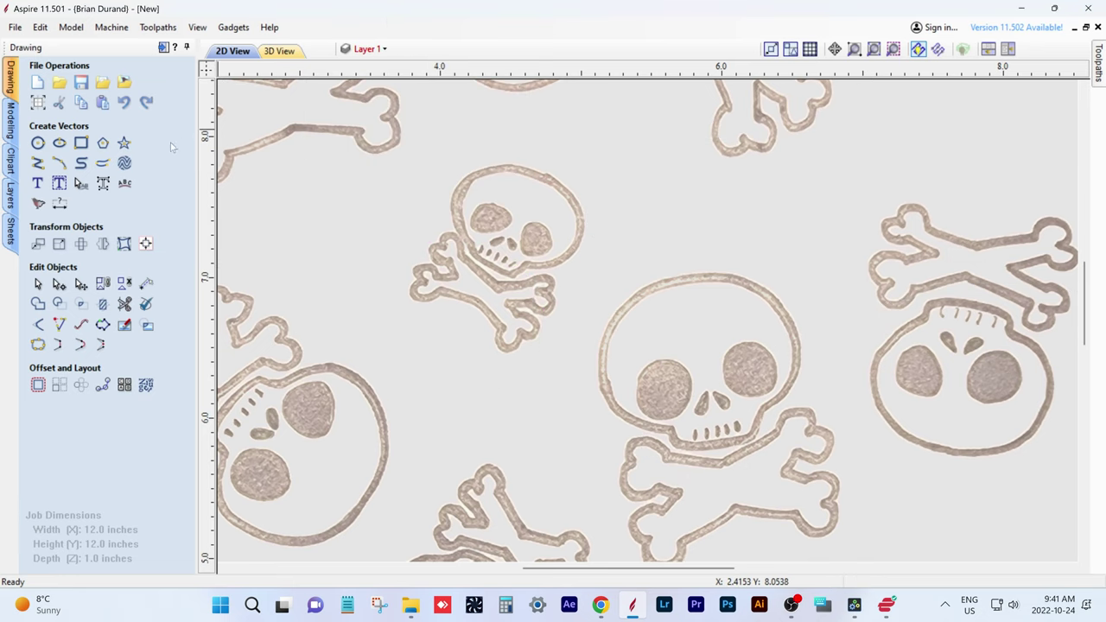
- Freehand-trace around the small skull's head rim, starting from its top edge
left_click(103, 162)
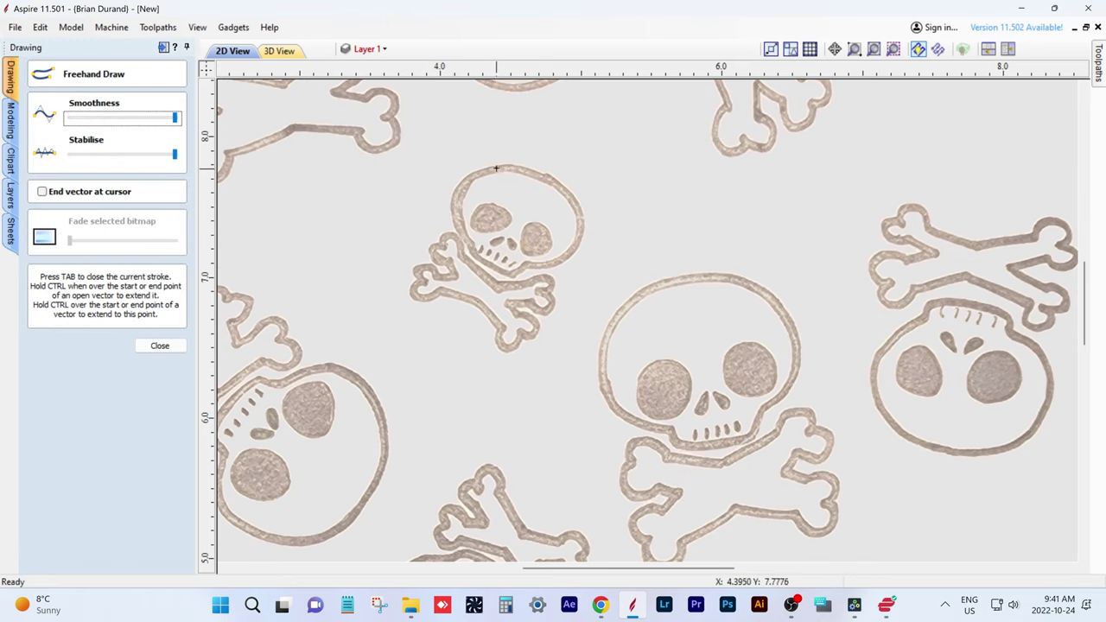
scroll(498, 167, "up", 1)
scroll(499, 167, "up", 2)
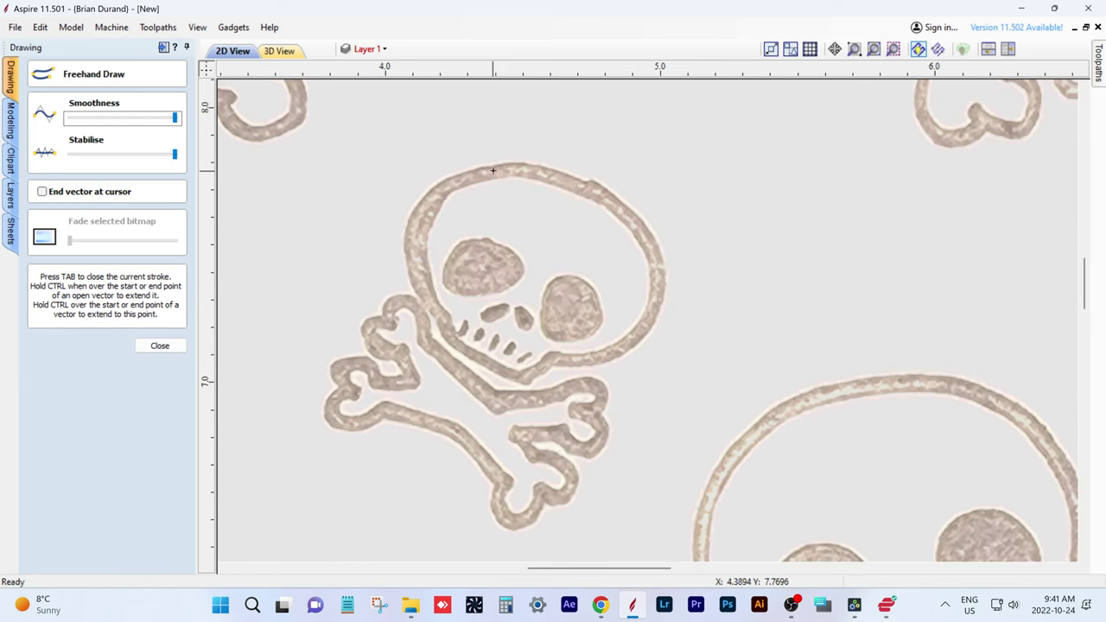
left_click(506, 162)
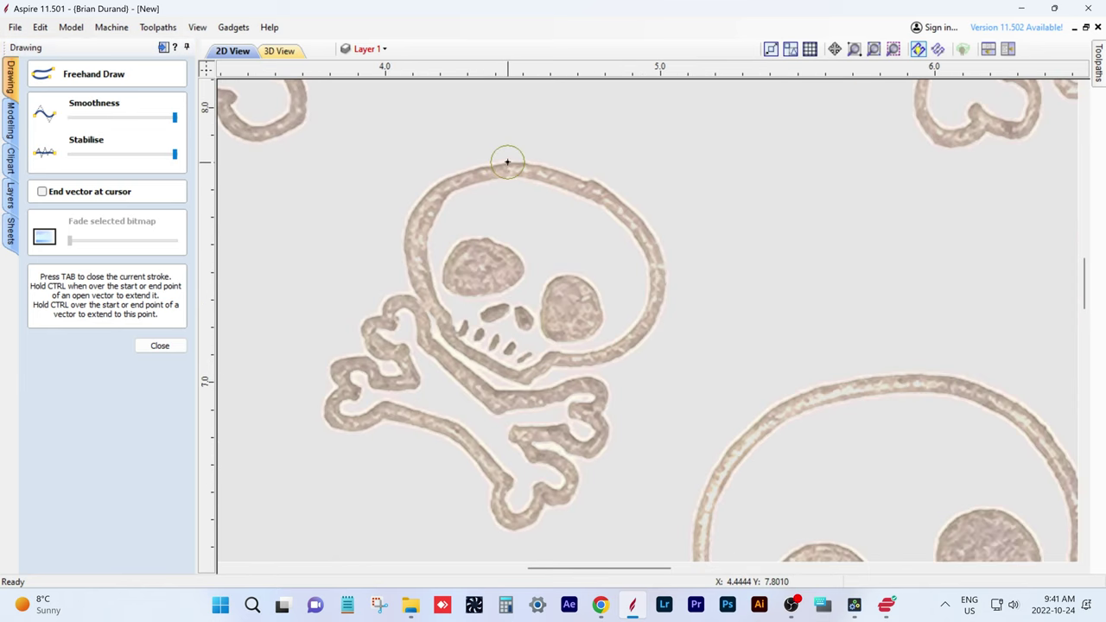
left_click_drag(521, 160, 597, 184)
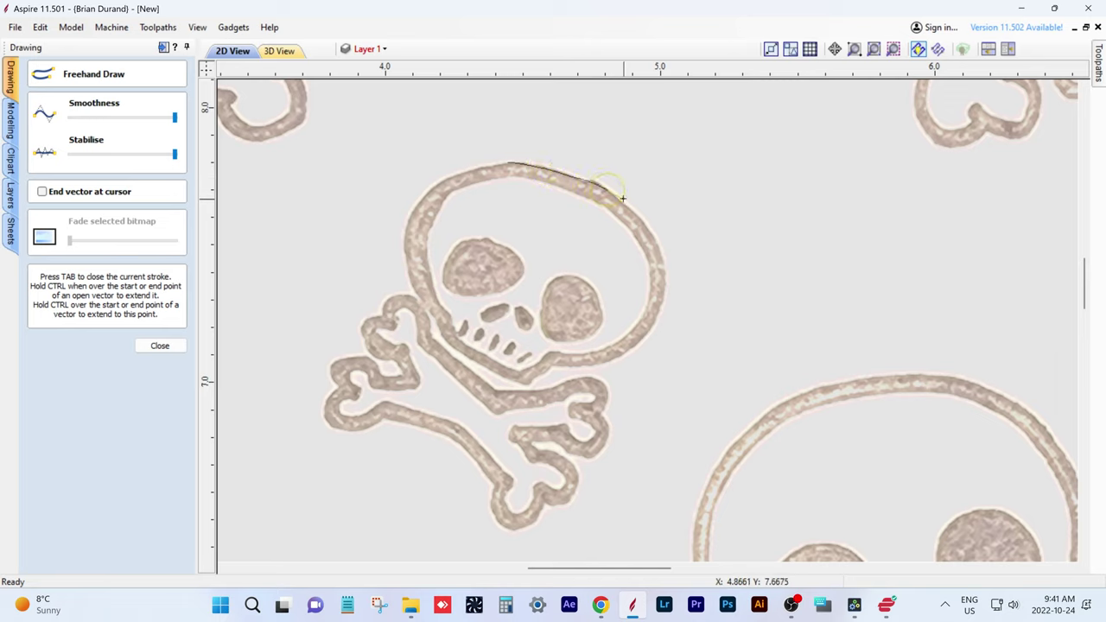
mouse_move(643, 218)
left_mouse_down()
mouse_move(666, 271)
mouse_move(659, 322)
mouse_move(642, 344)
mouse_move(507, 382)
mouse_move(444, 341)
mouse_move(414, 279)
mouse_move(407, 227)
mouse_move(440, 176)
mouse_move(510, 165)
left_mouse_up()
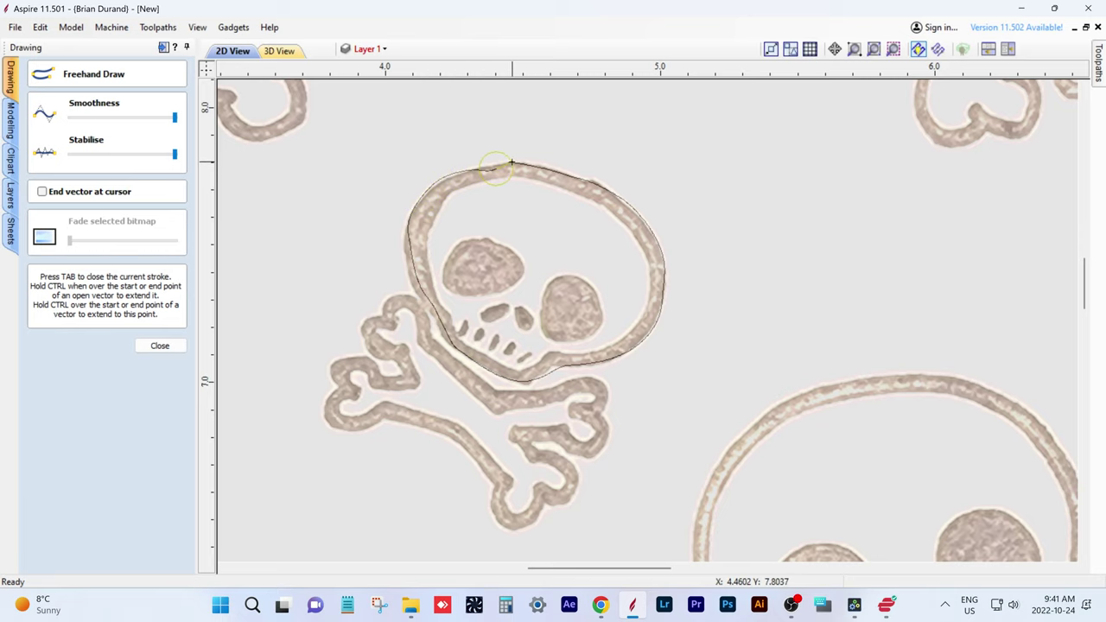
- Draw a short freehand stroke closing the outline's gap at the skull's top
scroll(508, 164, "up", 4)
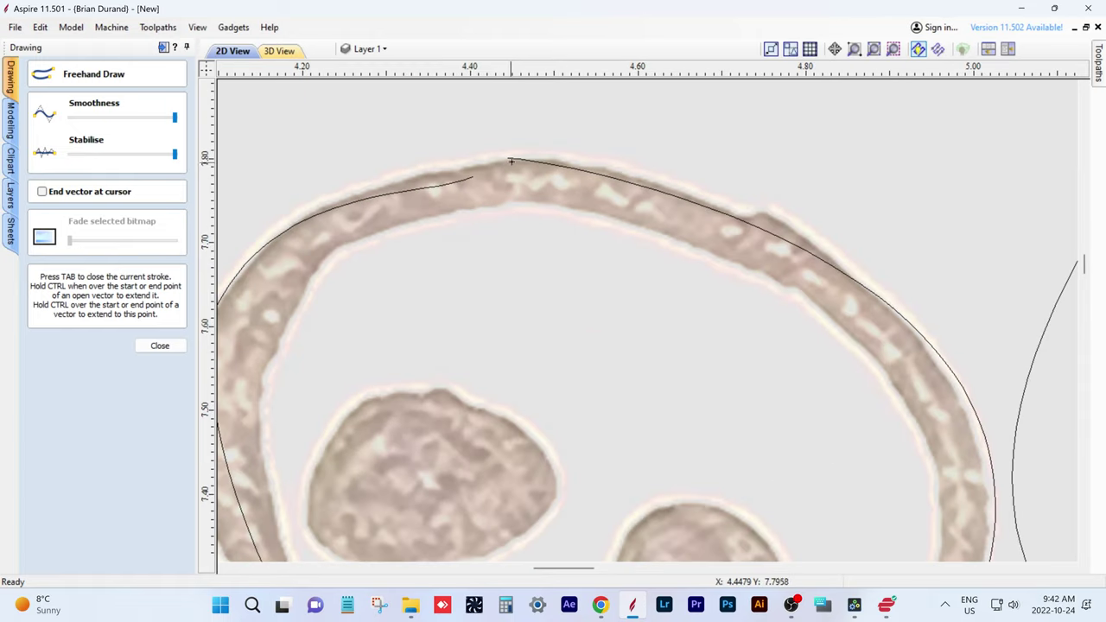
left_click_drag(511, 156, 452, 186)
scroll(486, 200, "up", 3)
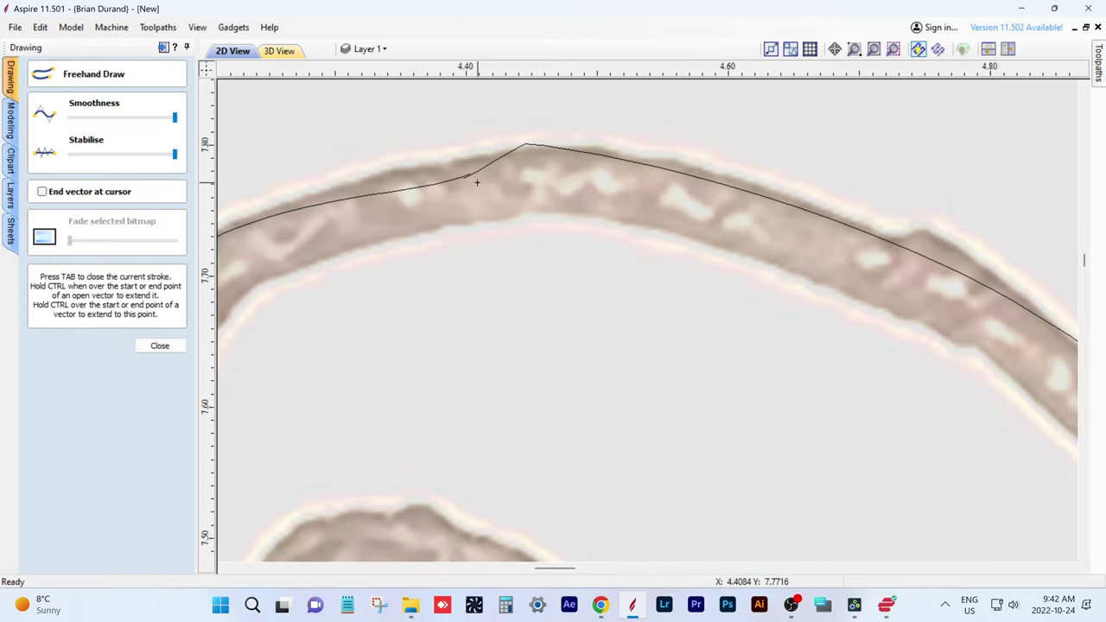
- Finish freehand drawing and select the traced skull outline
left_click(160, 346)
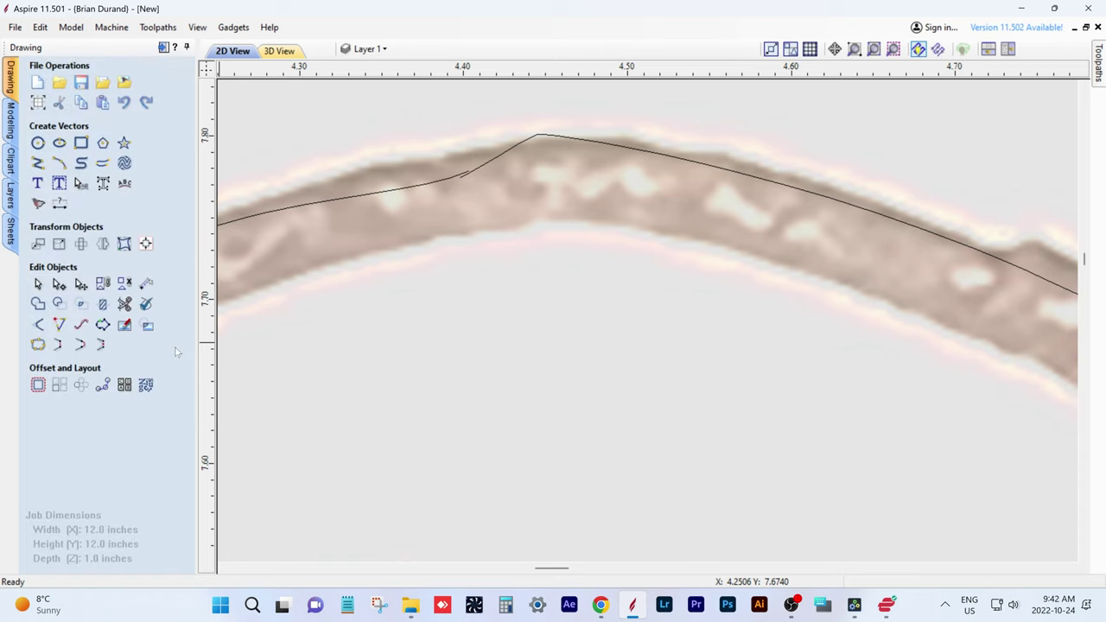
left_click(432, 183)
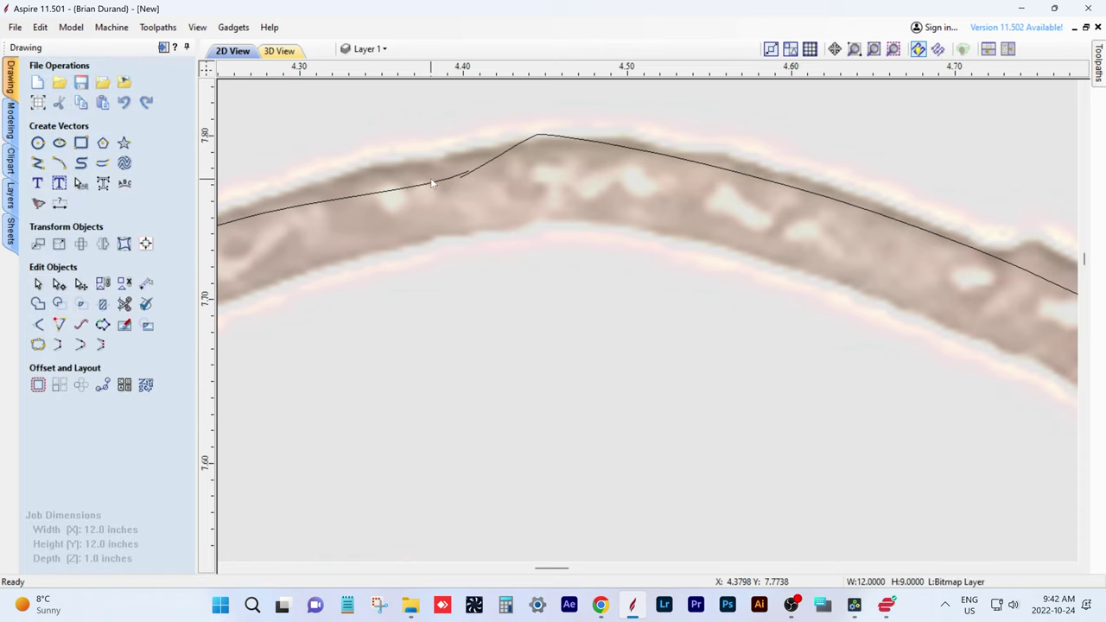
left_click(433, 186)
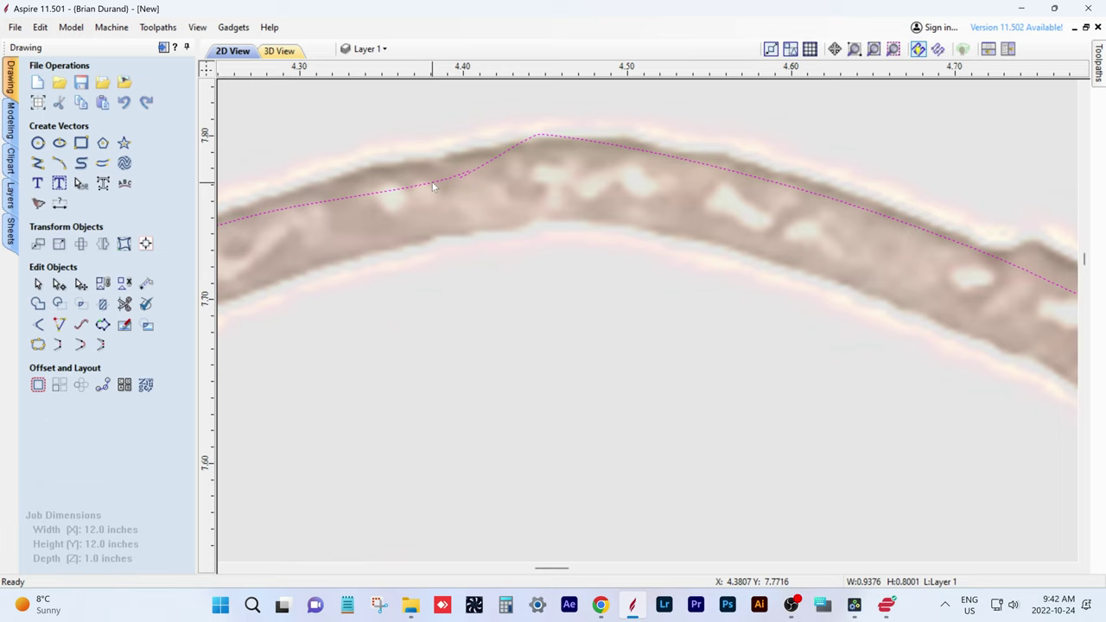
right_click(434, 187)
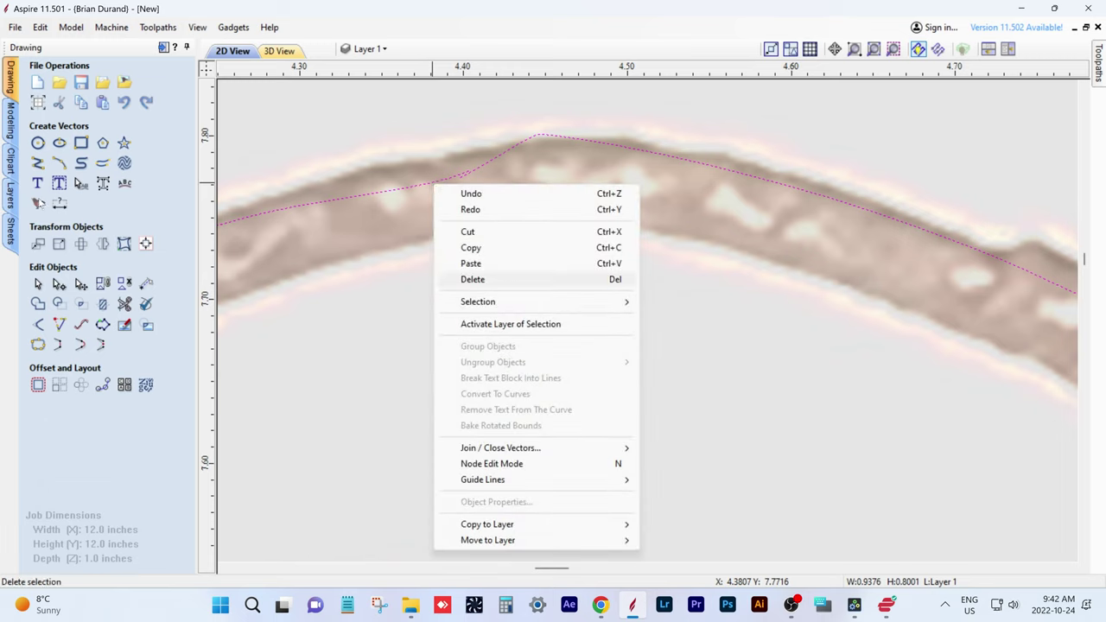
left_click(45, 323)
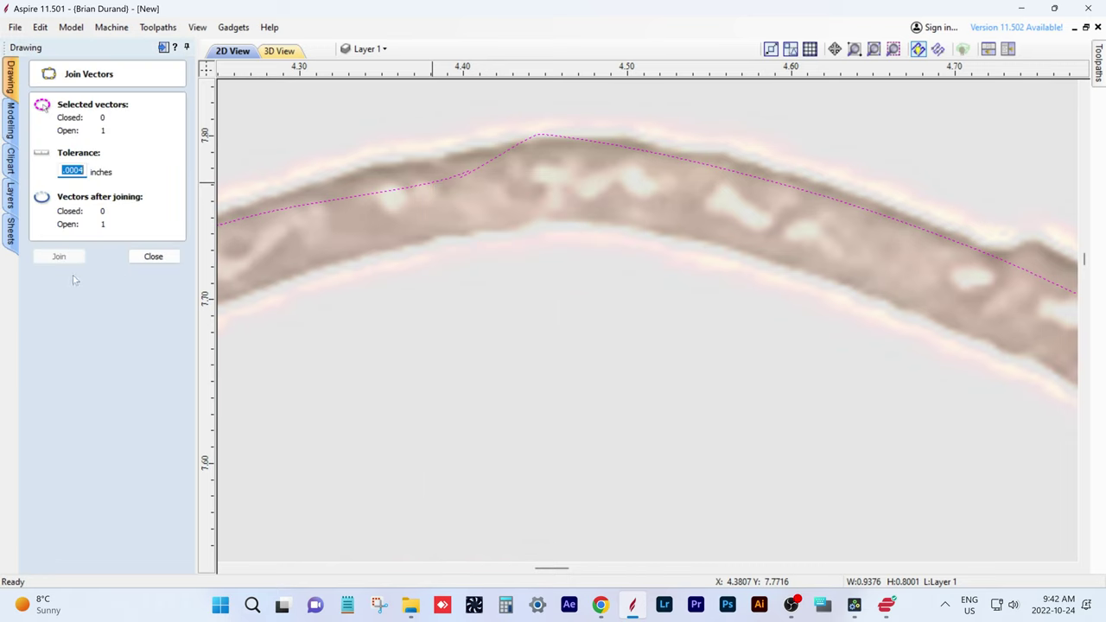
left_click(153, 257)
- Node-edit the outline and stretch a handle to smooth the top kink
scroll(461, 182, "up", 4)
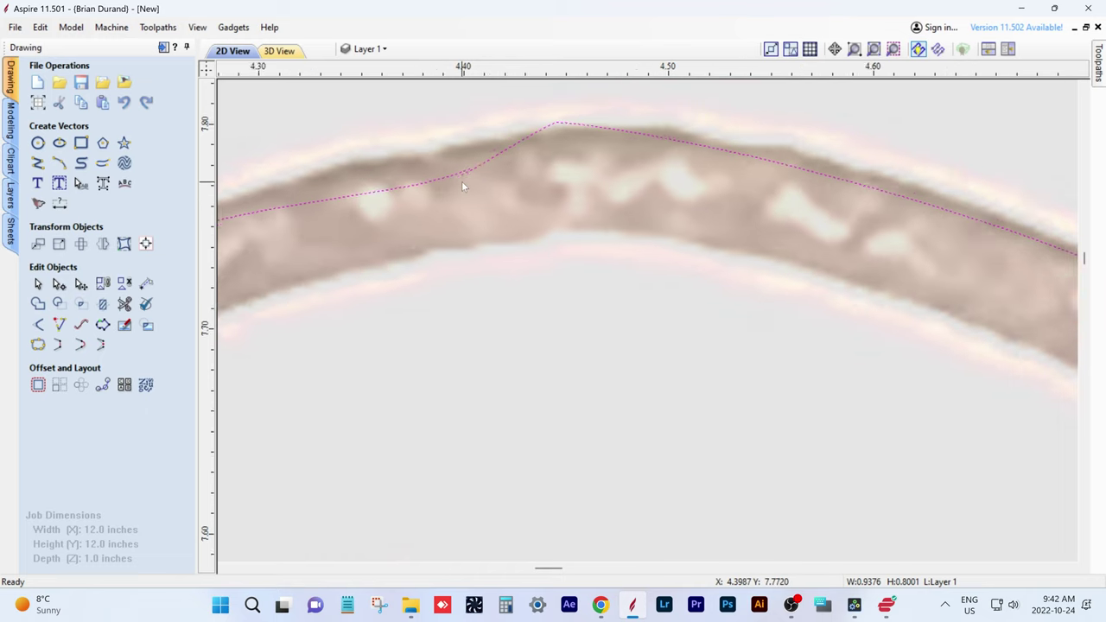
double_click(461, 169)
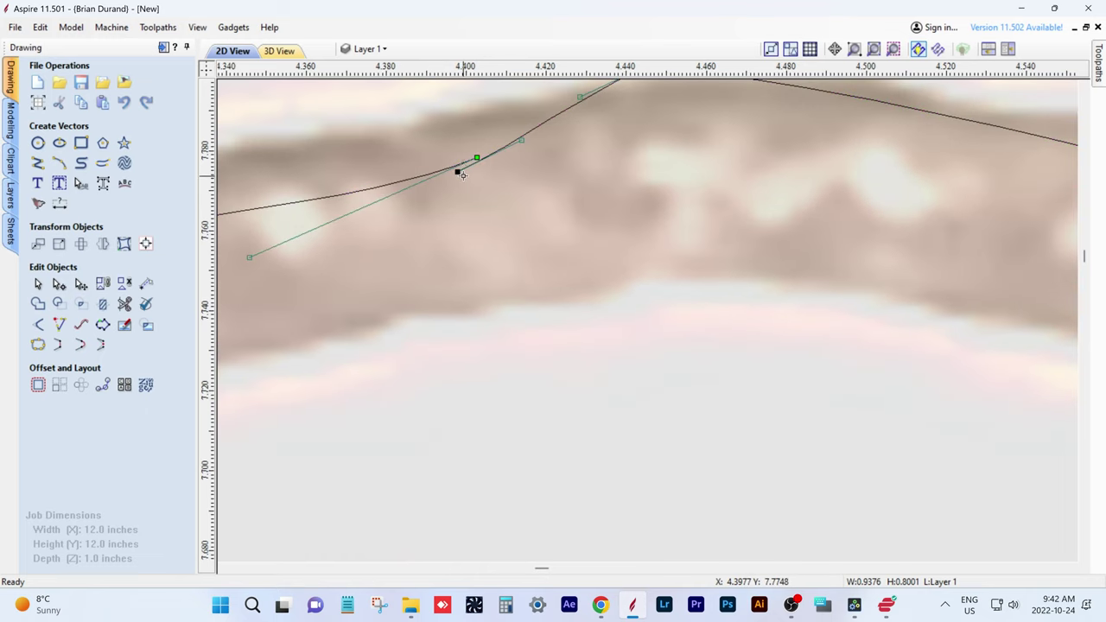
left_click_drag(477, 158, 458, 198)
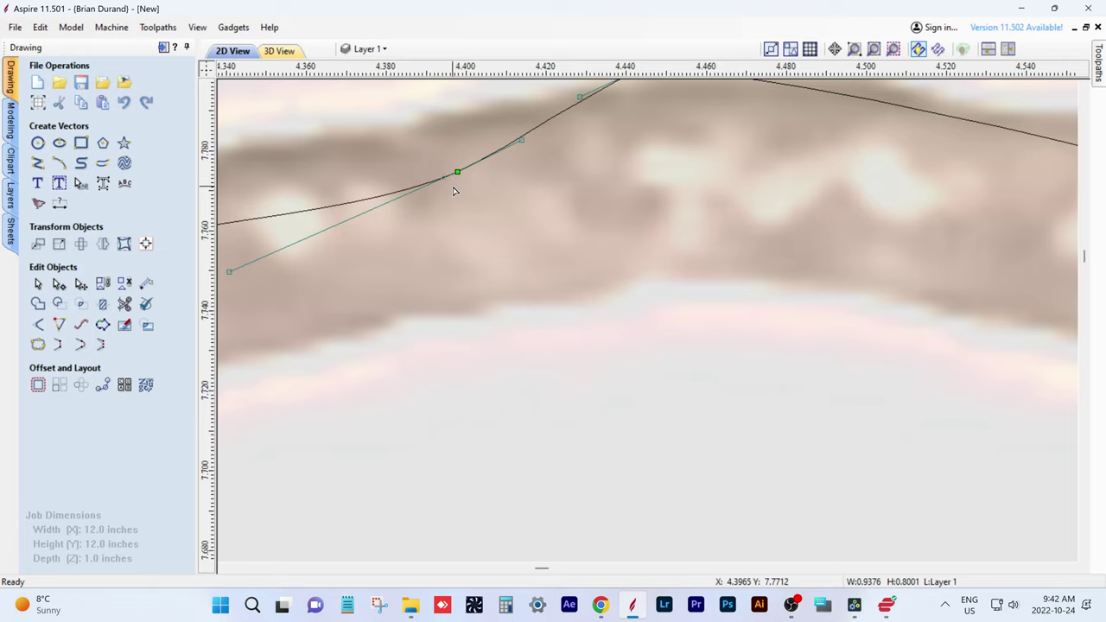
key("n")
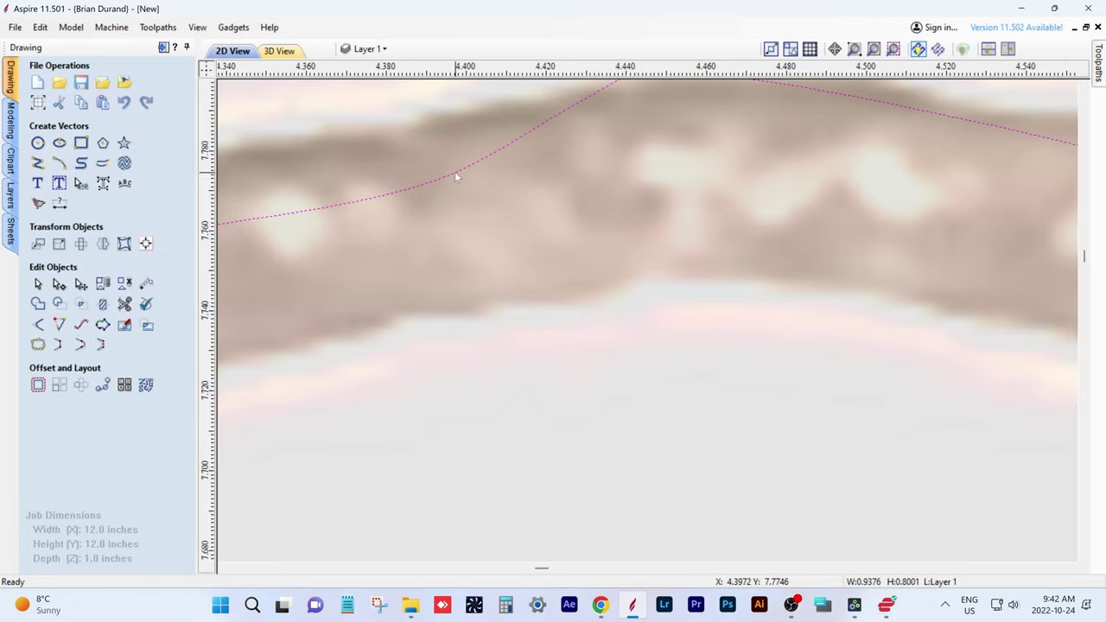
scroll(458, 170, "down", 1)
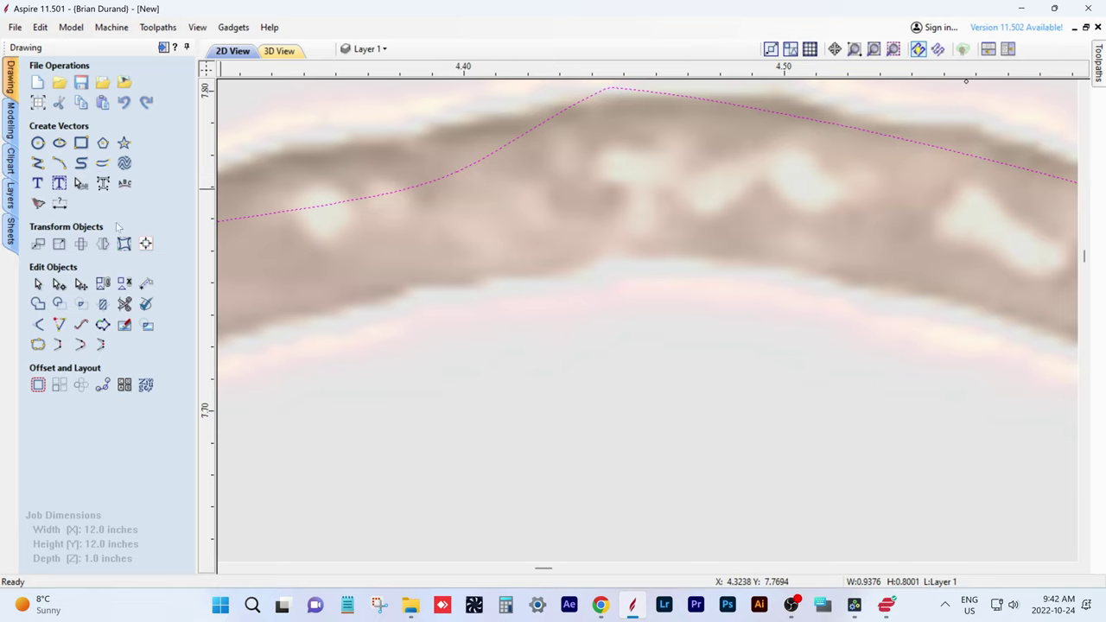
- Join the outline's ends into one closed vector with Join Vectors
left_click(48, 342)
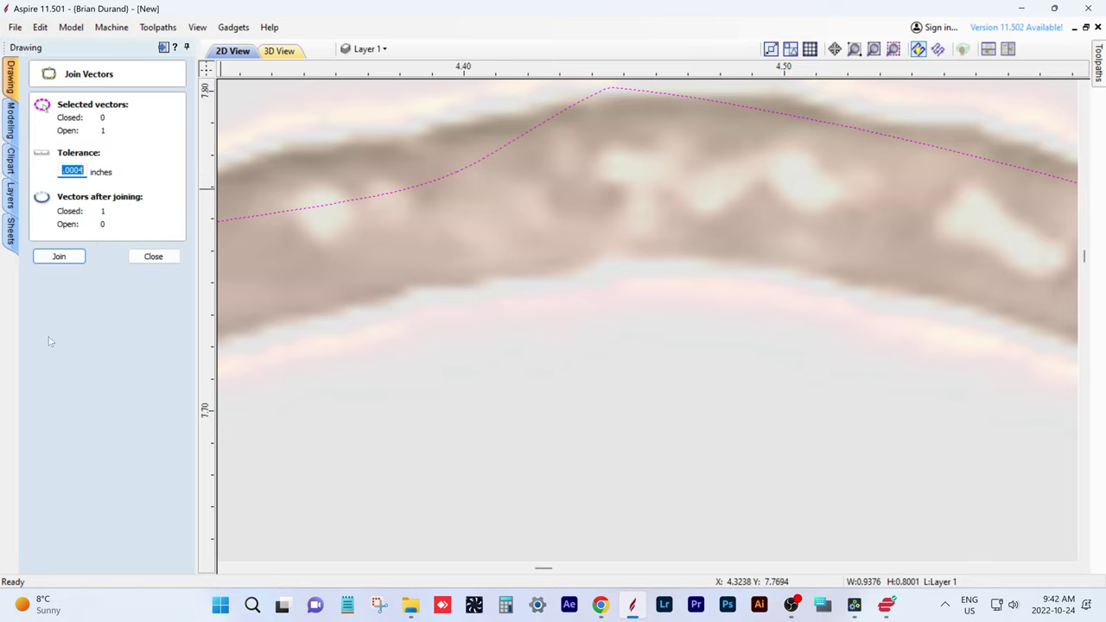
left_click(72, 259)
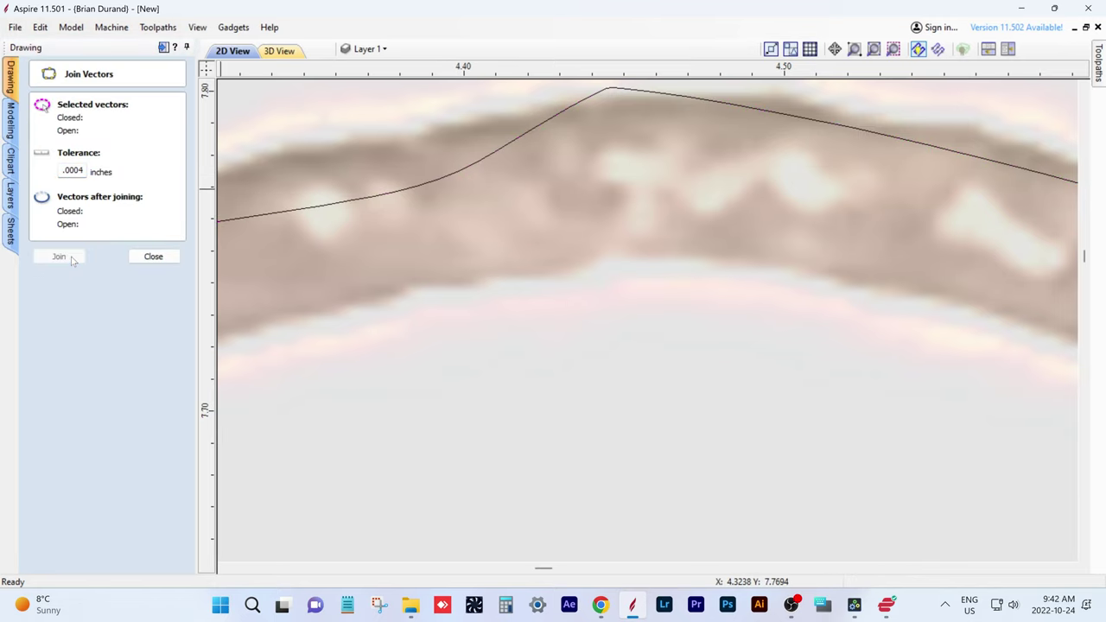
scroll(291, 212, "down", 5)
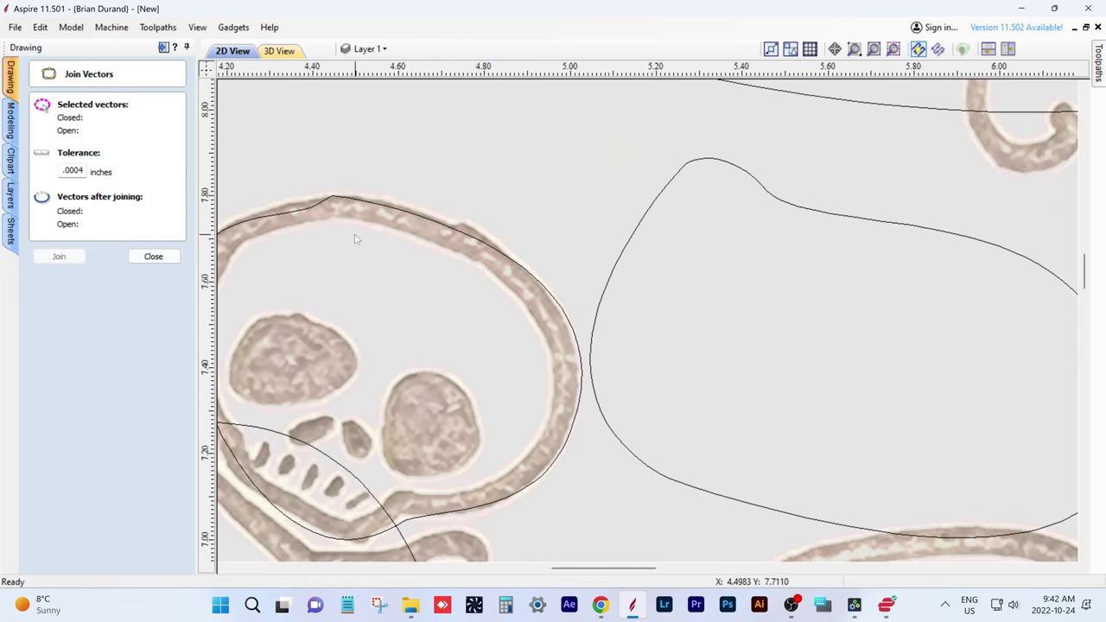
- Put the skull outline into node-edit mode and bring its top-left nodes into view
scroll(452, 271, "up", 4)
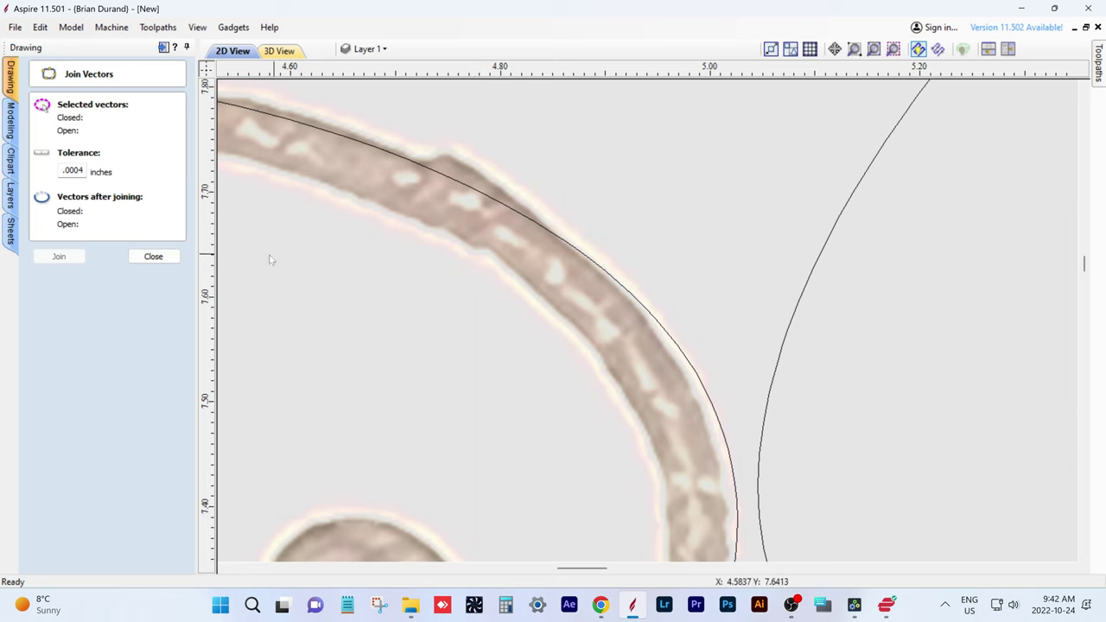
left_click(170, 262)
left_click(387, 152)
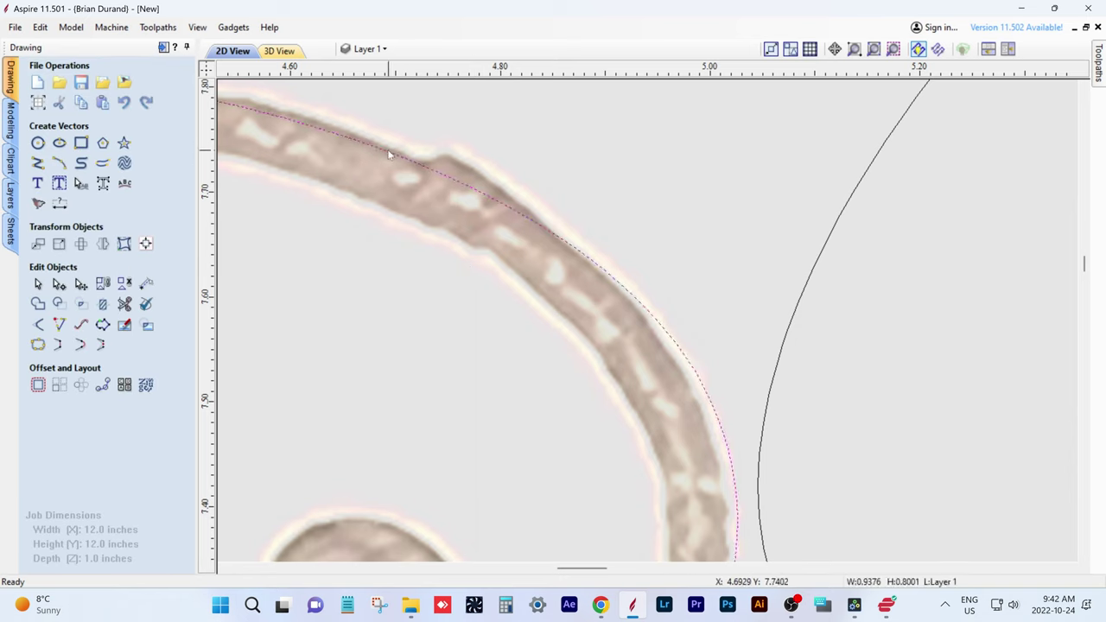
key("n")
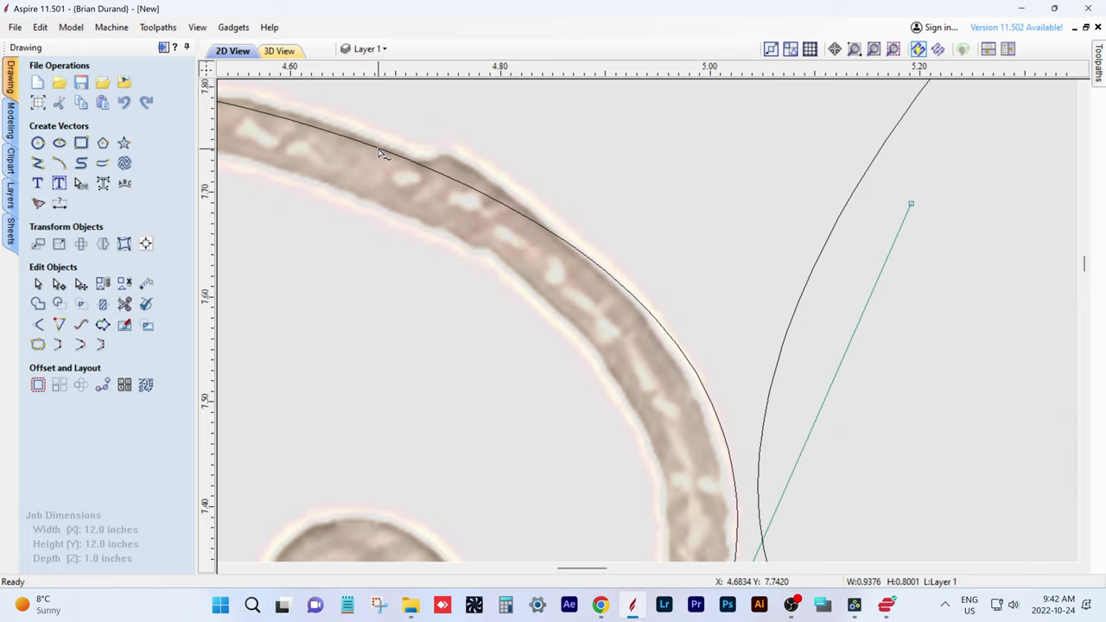
scroll(380, 154, "down", 1)
middle_click_drag(280, 164, 538, 197)
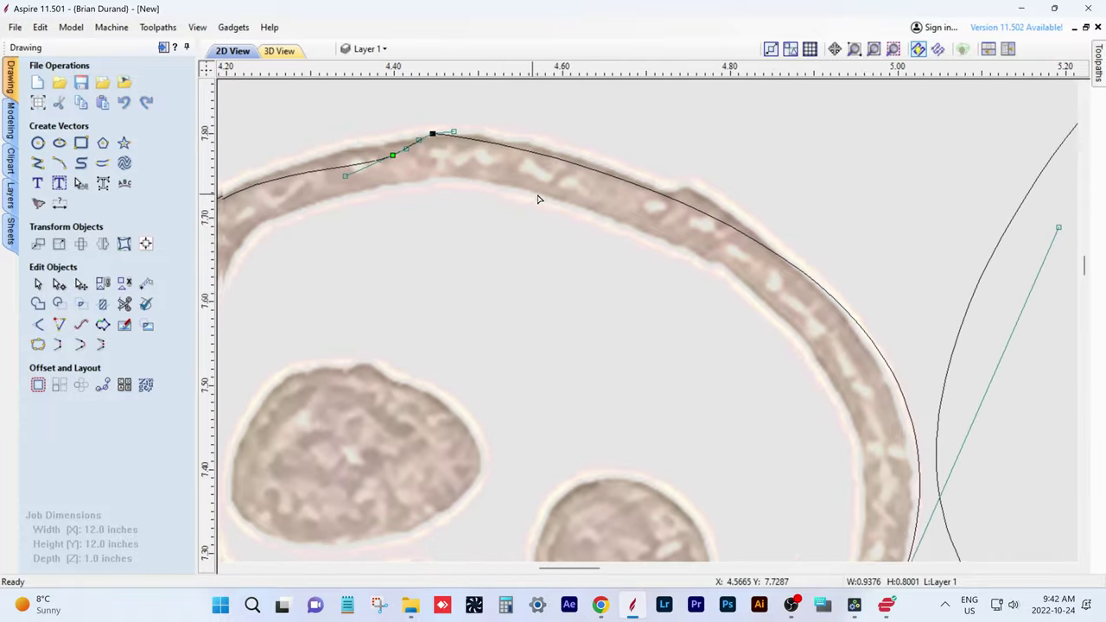
scroll(568, 185, "up", 1)
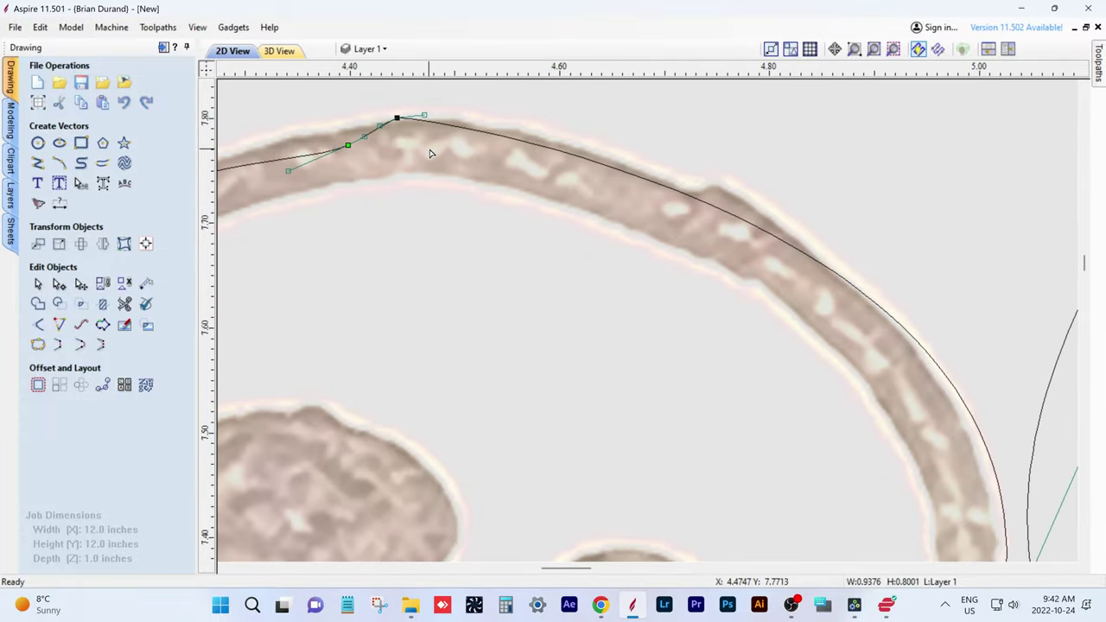
middle_click_drag(435, 155, 628, 178)
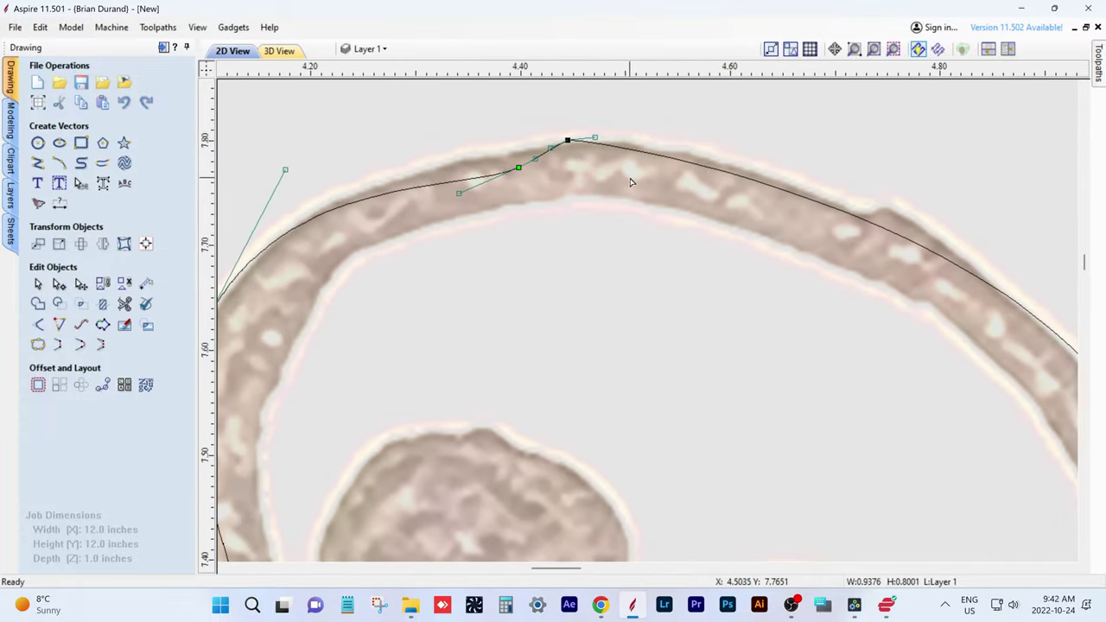
- Nudge the top kink node up, left twice, and down with the arrow keys
left_click(519, 167)
key("Up")
key("Up")
key("Up")
key("Up")
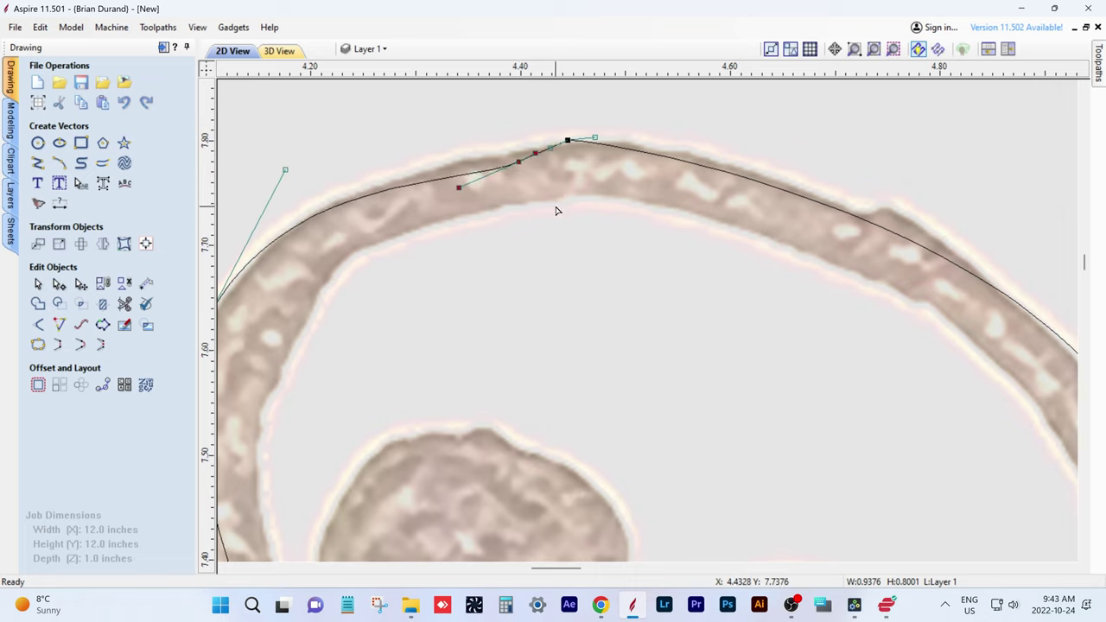
key("Left")
key("Left")
key("Left")
key("Left")
key("Left")
key("Left")
key("Left")
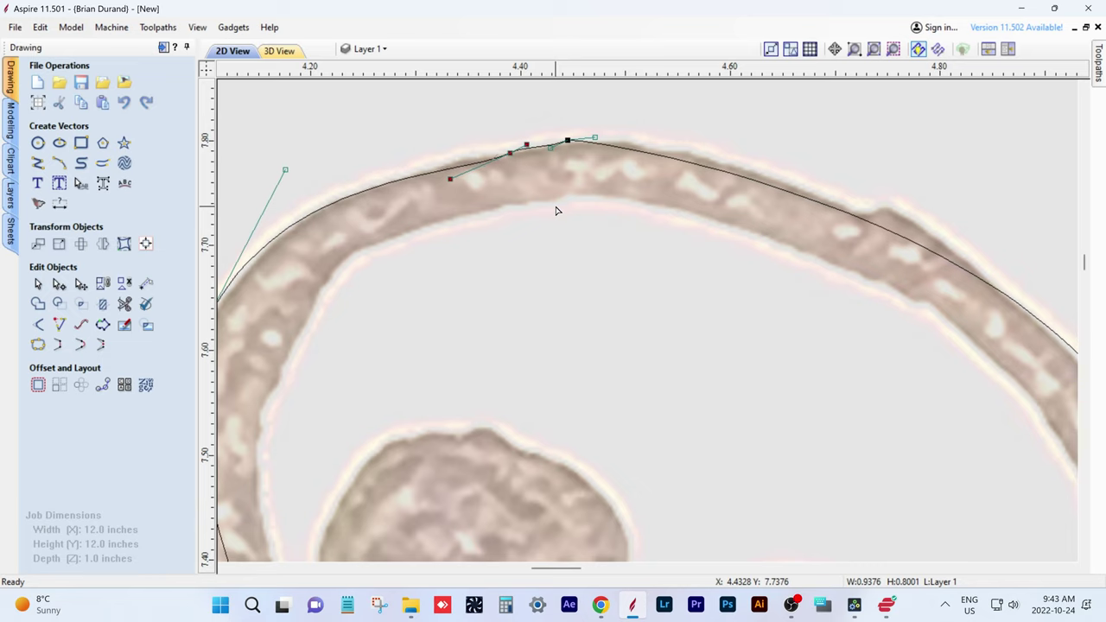
key("Left")
key("Left")
key("Left")
key("Left")
key("Left")
key("Left")
key("Left")
key("Left")
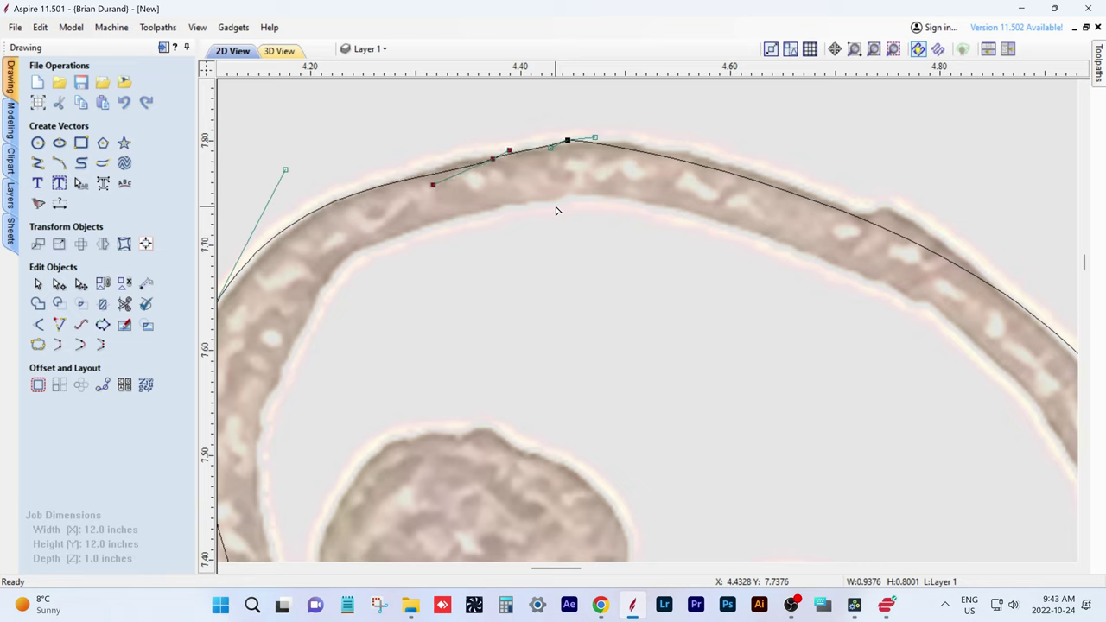
key("Down")
key("Down")
key("Down")
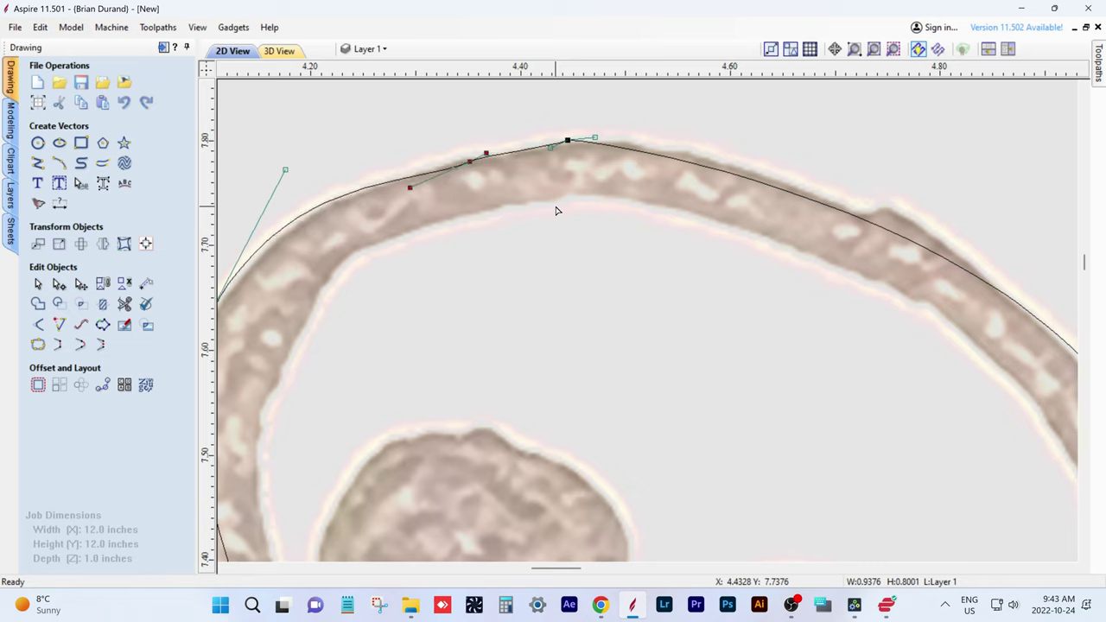
- Insert a point on the upper right curve nudged up twice, then add another node dragged onto the skull edge
right_click(863, 225)
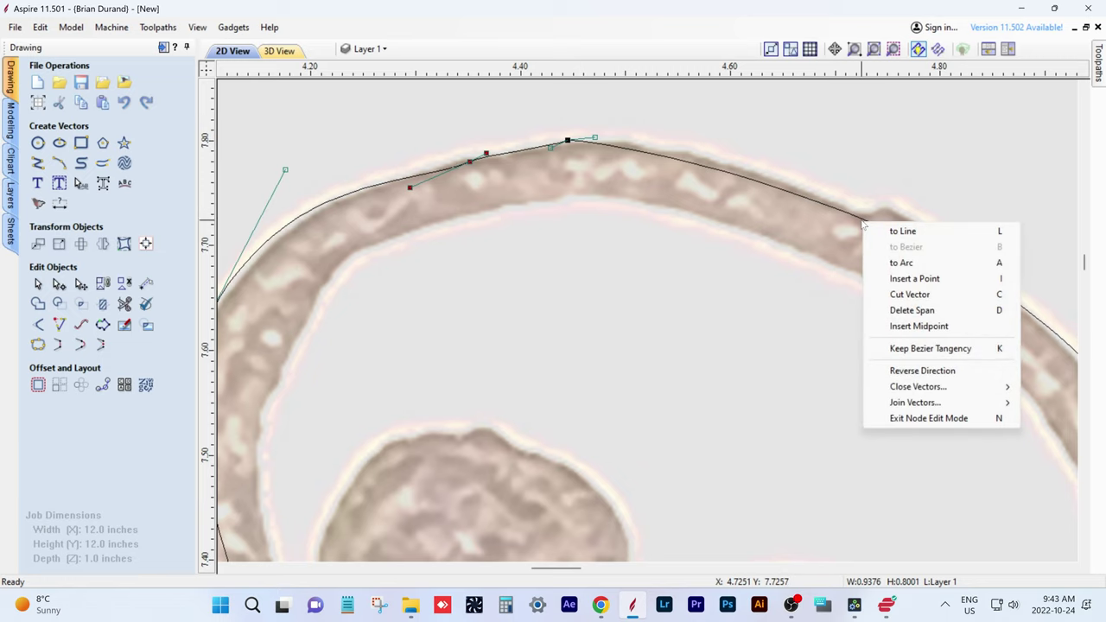
left_click(914, 279)
left_click(875, 245)
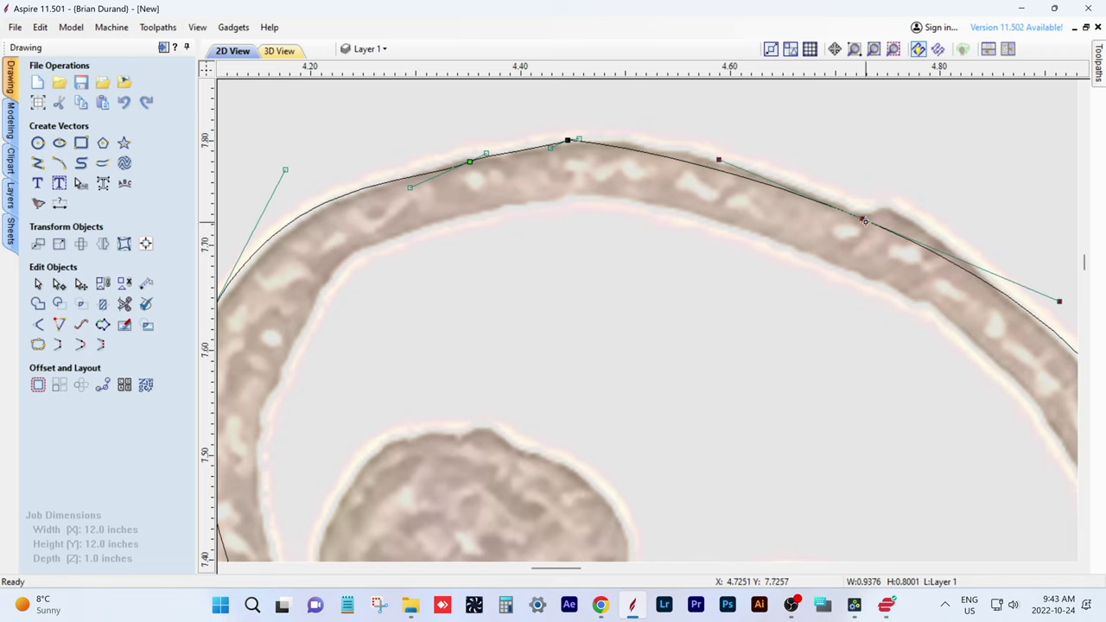
key("Up")
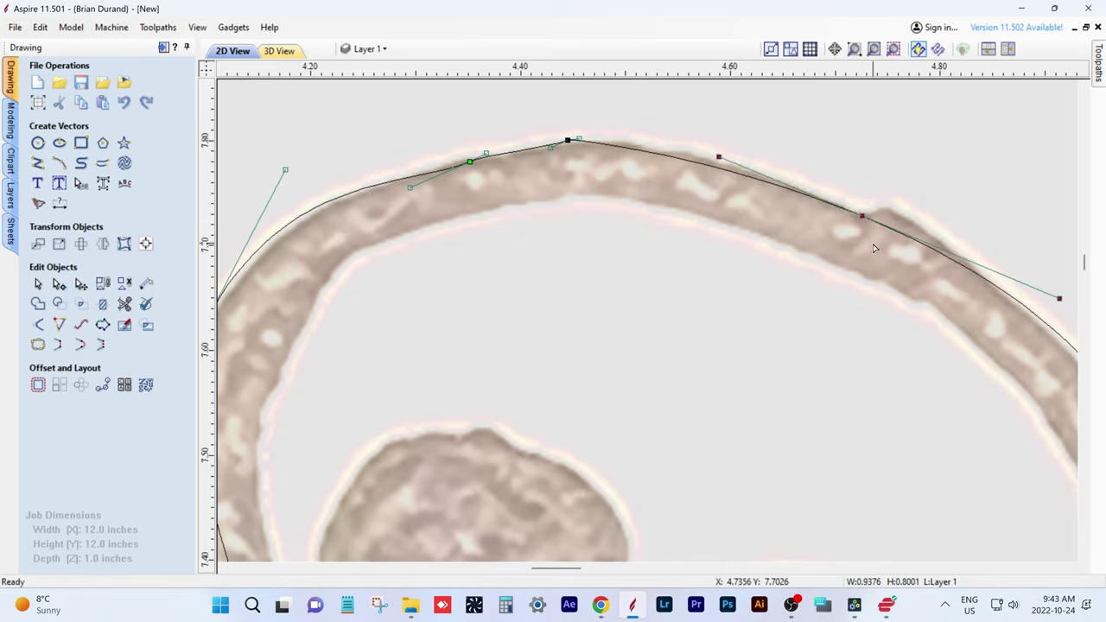
key("Up")
key("Up")
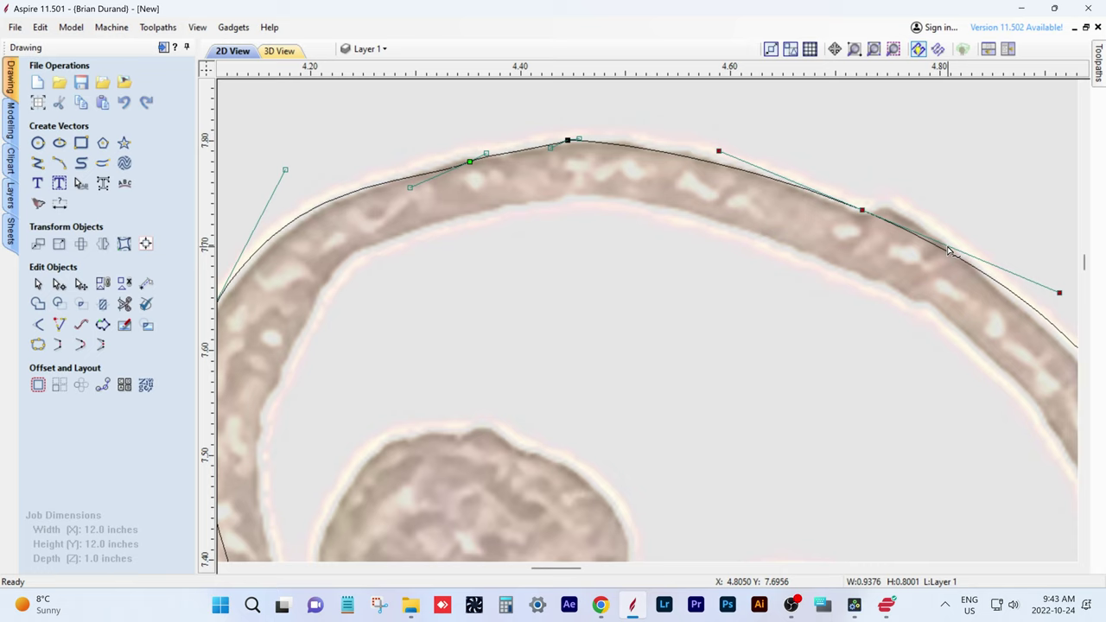
key("p")
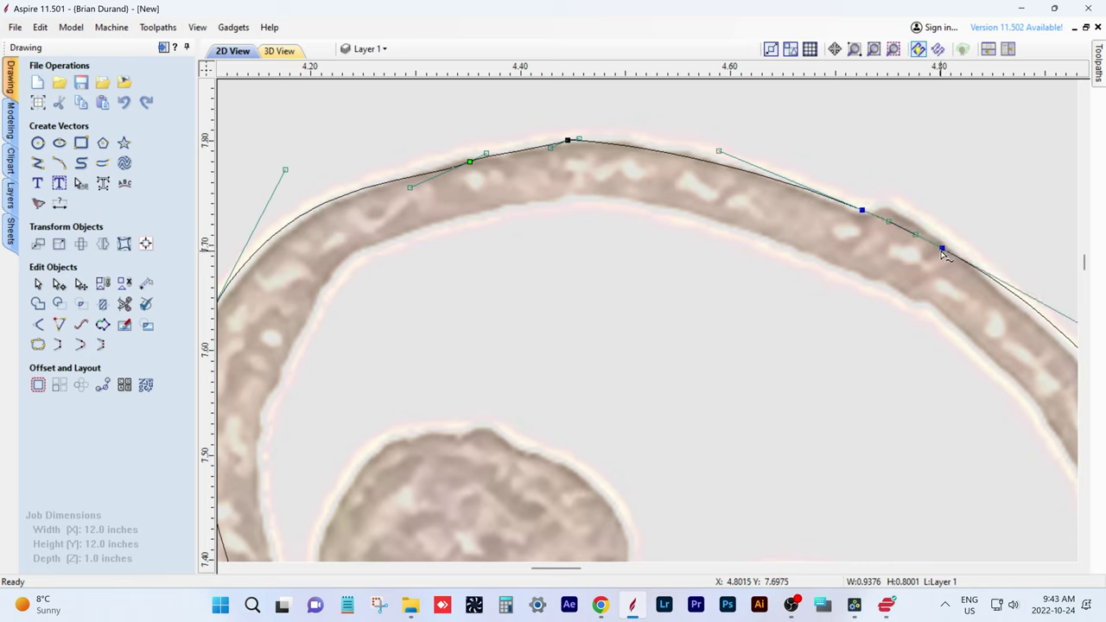
left_click_drag(943, 250, 888, 210)
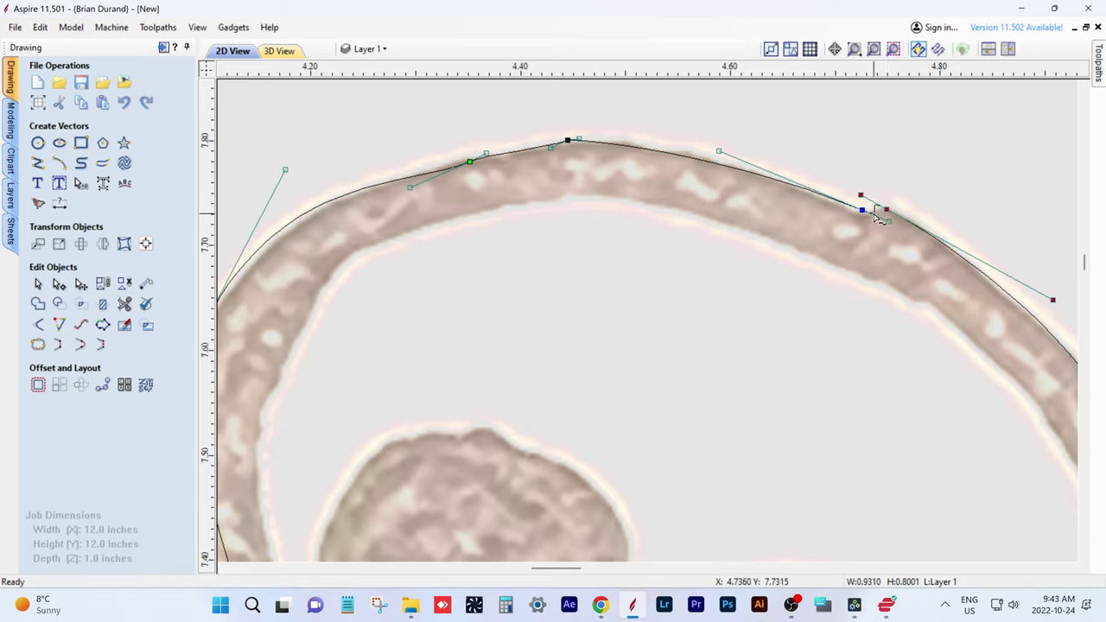
- Convert the short span between the two new nodes into a straight line
right_click(875, 212)
left_click(897, 225)
middle_click_drag(969, 288, 641, 85)
middle_click_drag(769, 441, 909, 99)
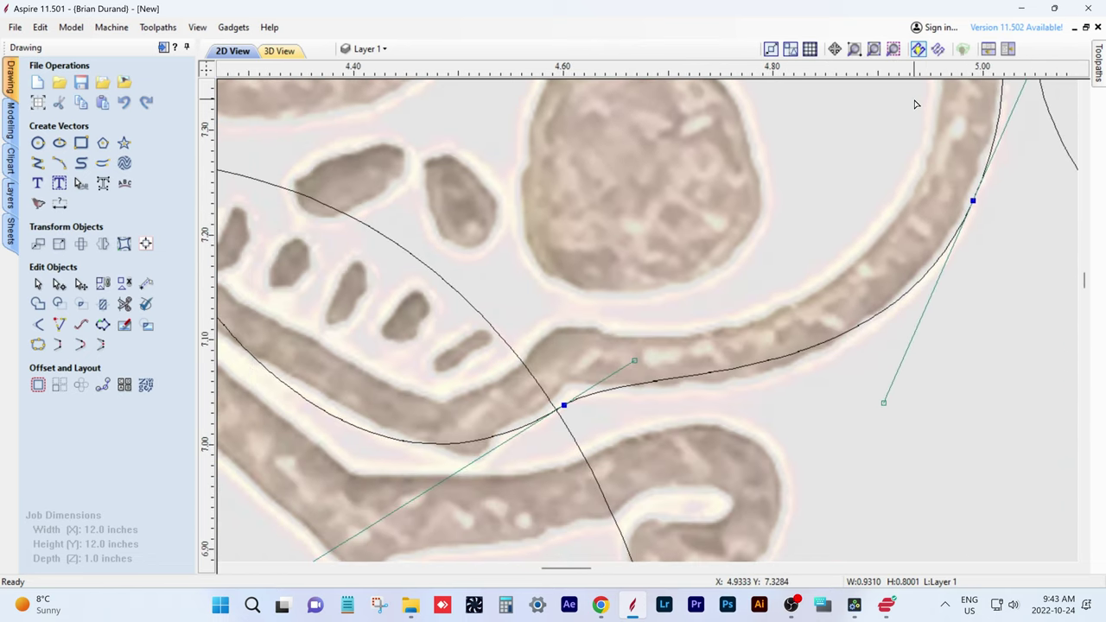
scroll(906, 91, "up", 1)
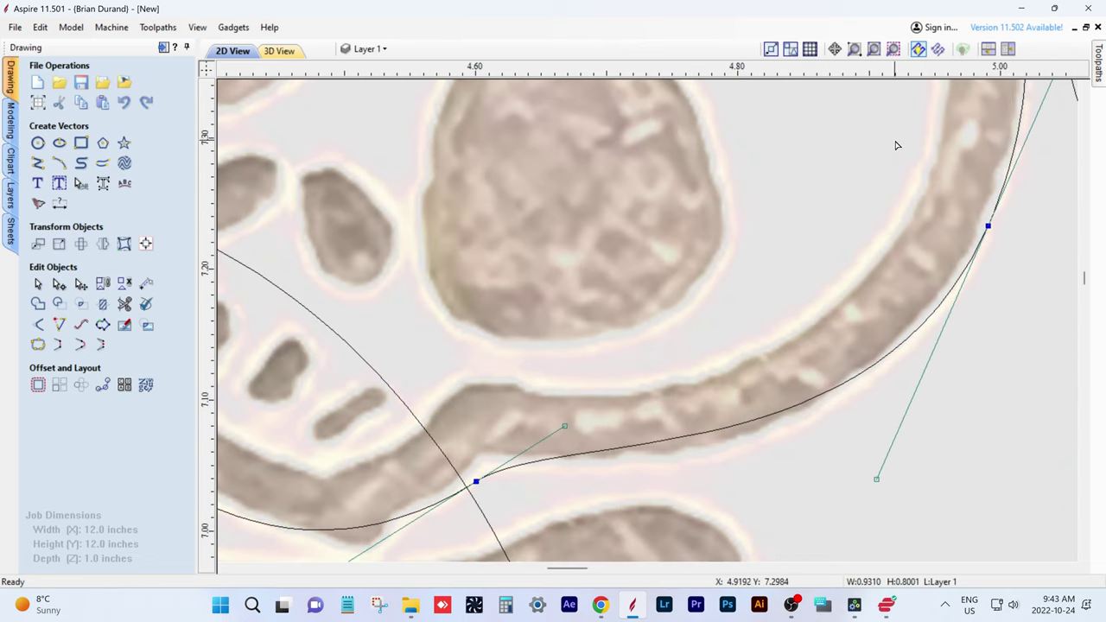
- Add and drag nodes beside the teeth onto the bone edge, leveling a tangent to smooth the curve
double_click(699, 435)
left_click_drag(698, 435, 702, 448)
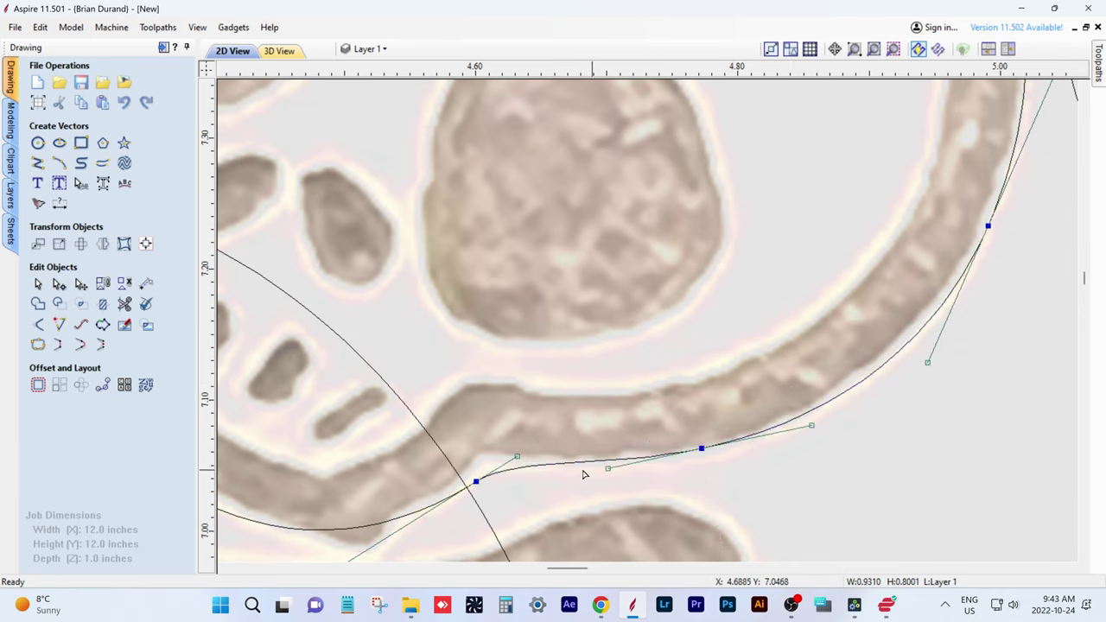
left_click_drag(476, 482, 486, 458)
double_click(350, 507)
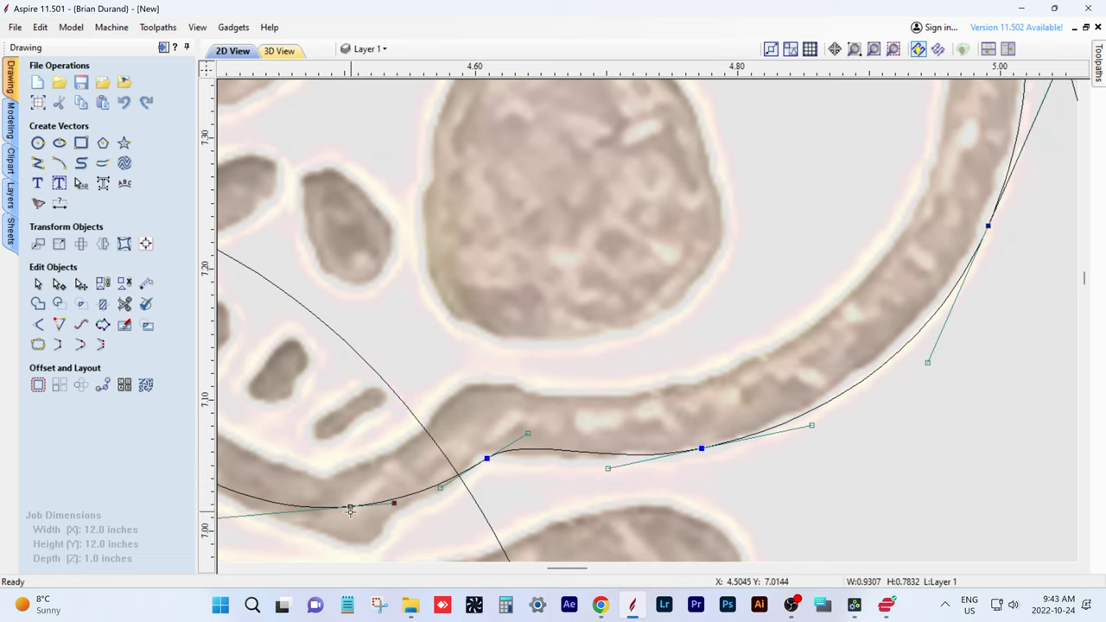
left_click_drag(350, 508, 363, 544)
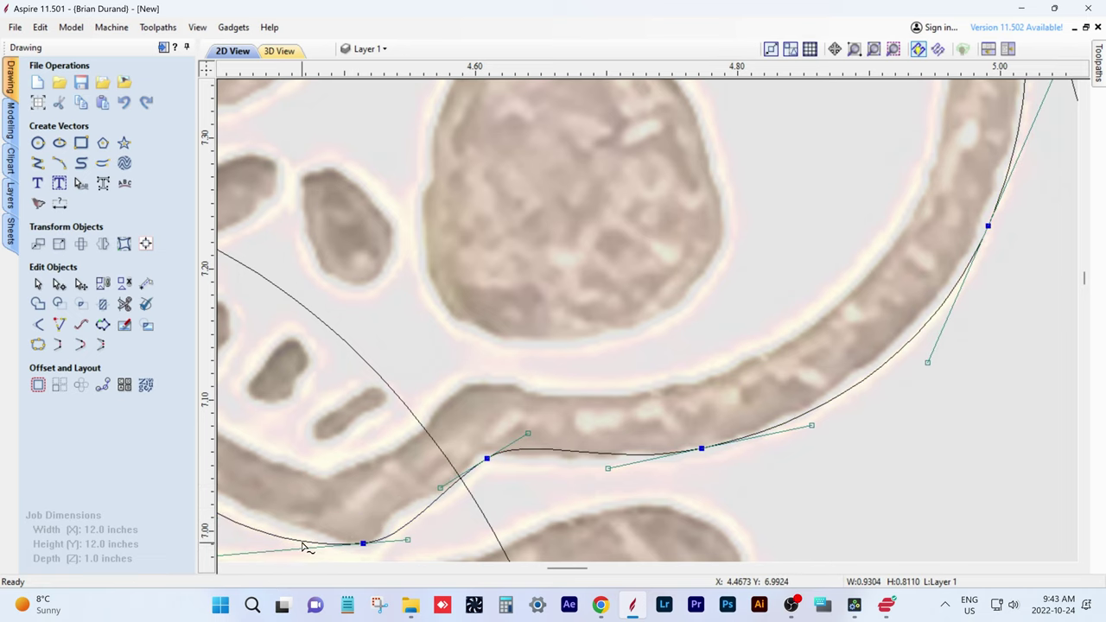
scroll(304, 509, "up", 2)
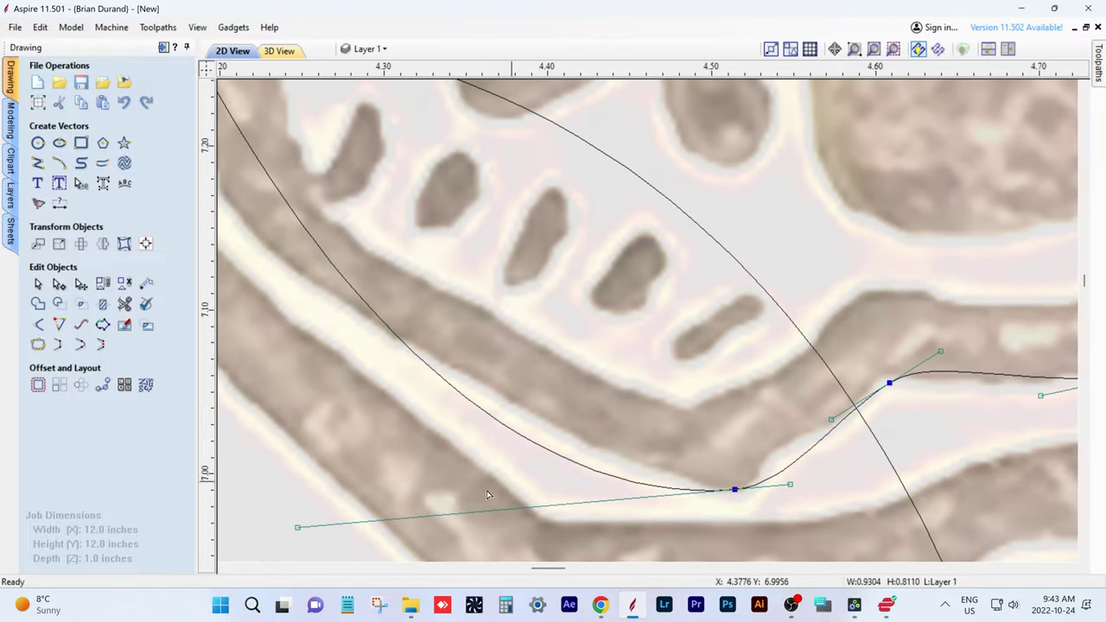
left_click_drag(298, 526, 336, 489)
- Insert two nodes on the upper-left stretch, position them on the bone, and smooth a tangent
key("i")
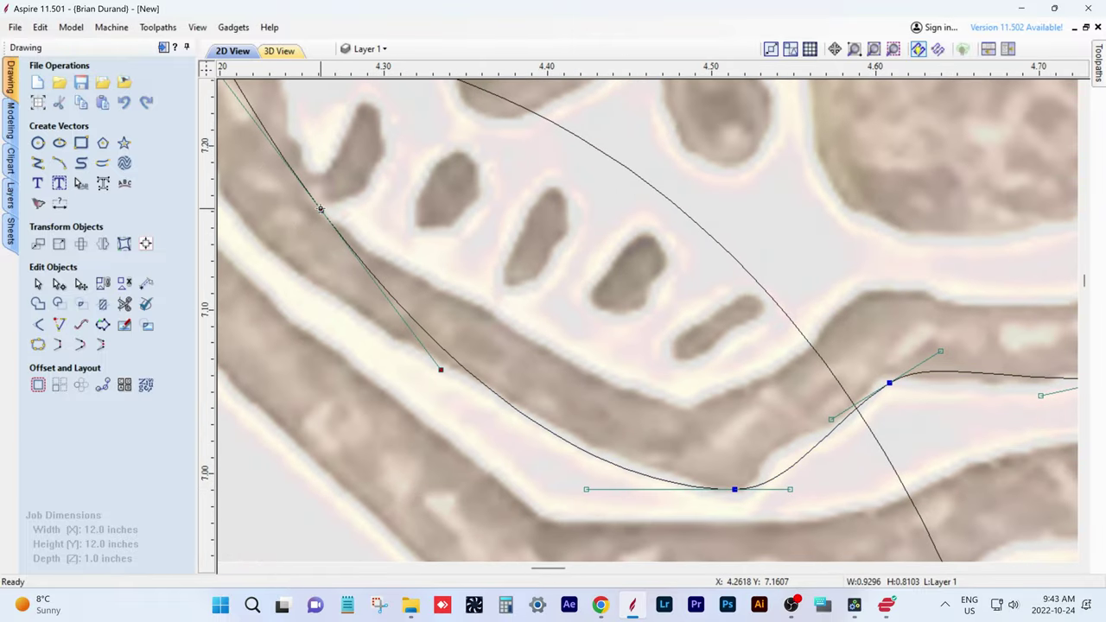
left_click_drag(321, 213, 269, 251)
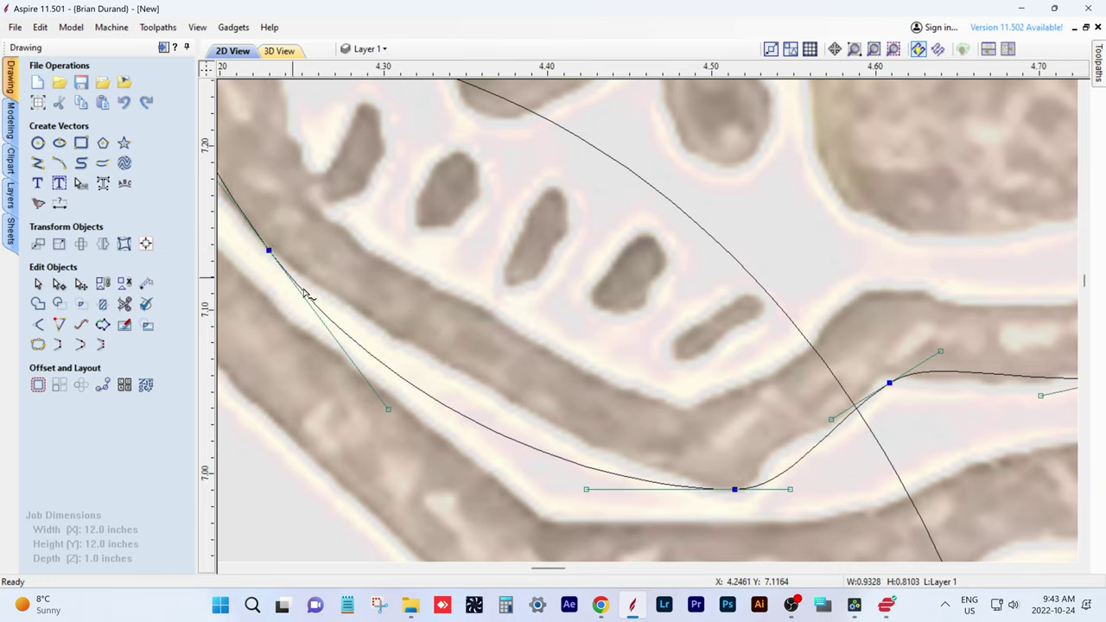
key("i")
left_click_drag(424, 392, 441, 366)
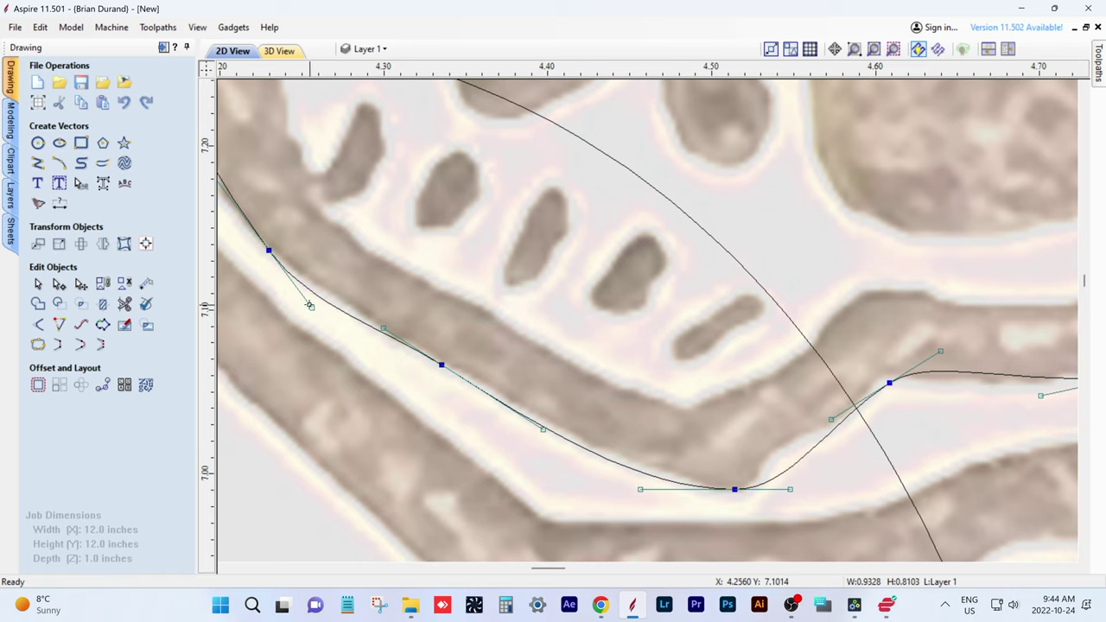
left_click_drag(314, 307, 326, 303)
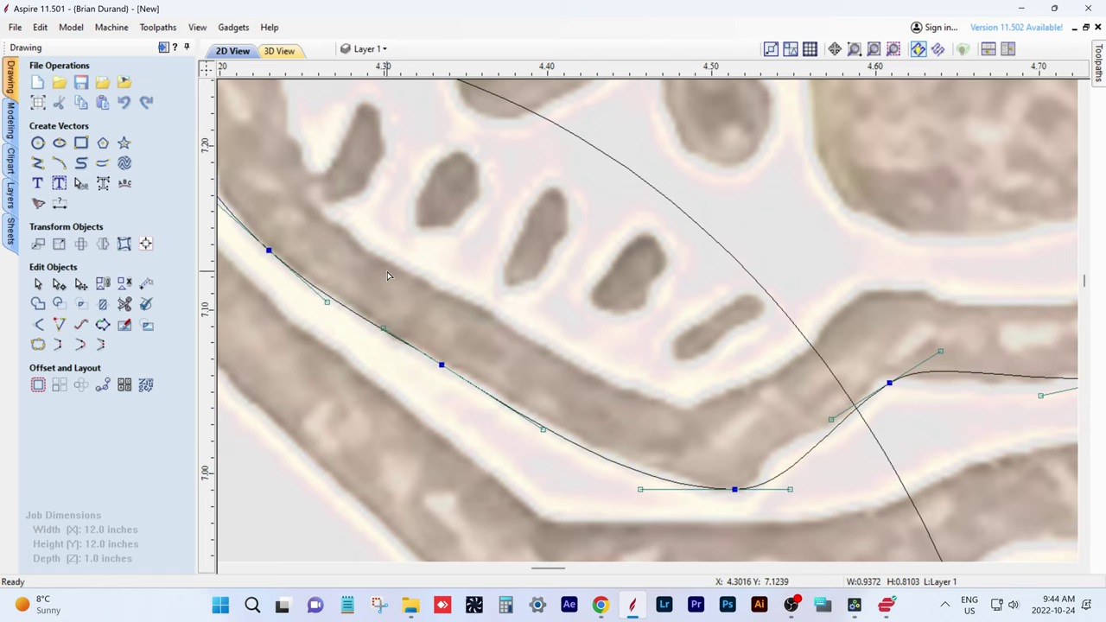
middle_click_drag(388, 275, 462, 308)
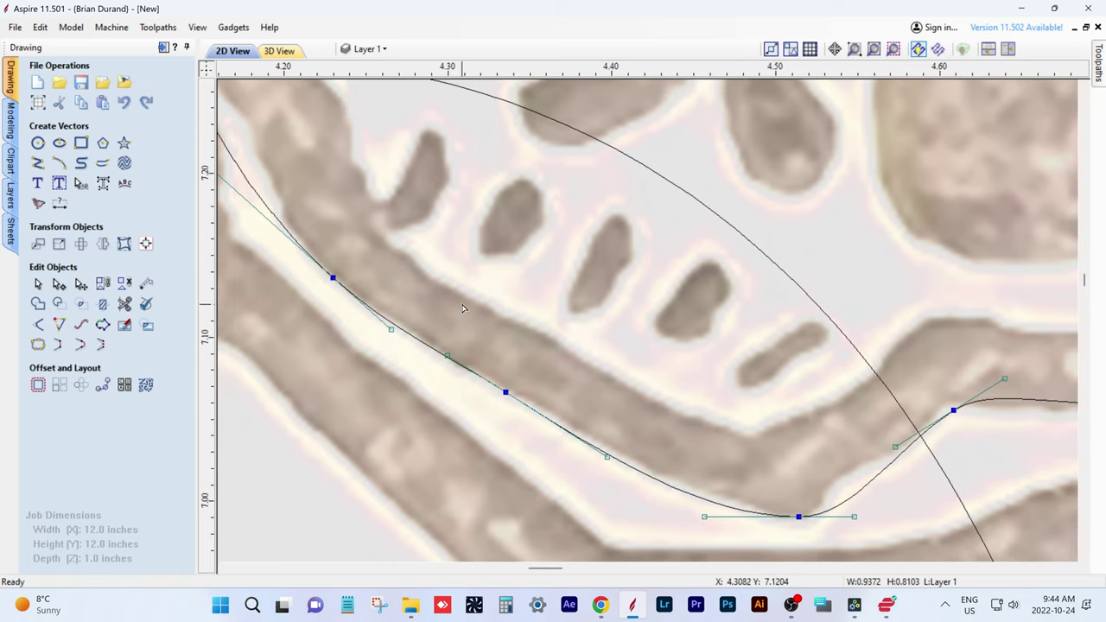
- Add two nodes where the curve rises and bends, pulling them onto the skull edge
double_click(860, 490)
left_click_drag(860, 490, 850, 475)
double_click(900, 445)
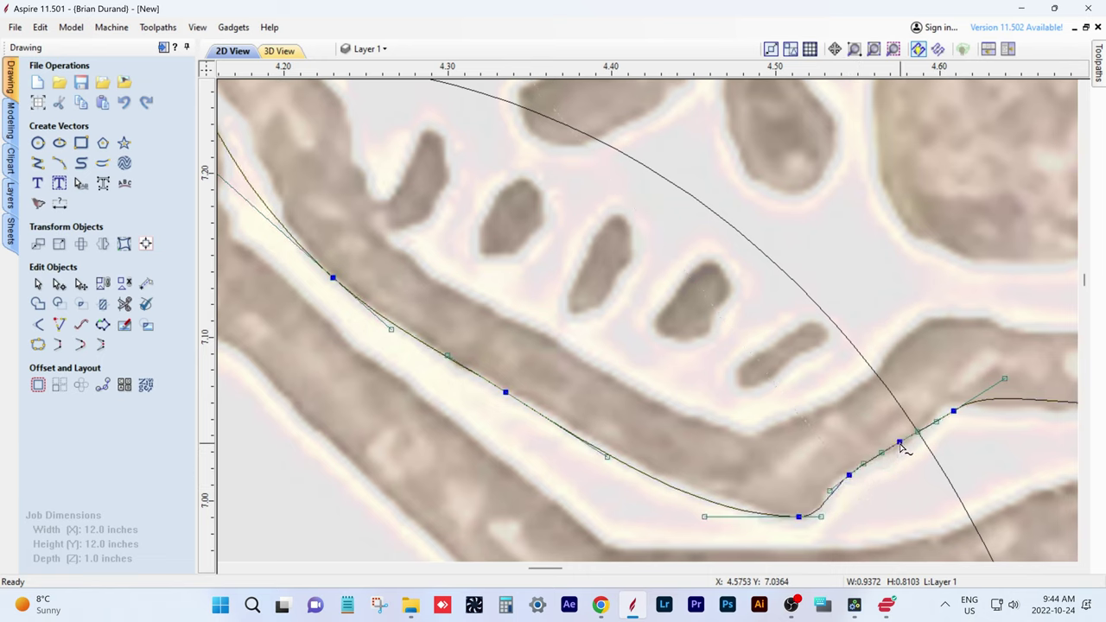
left_click_drag(901, 444, 907, 454)
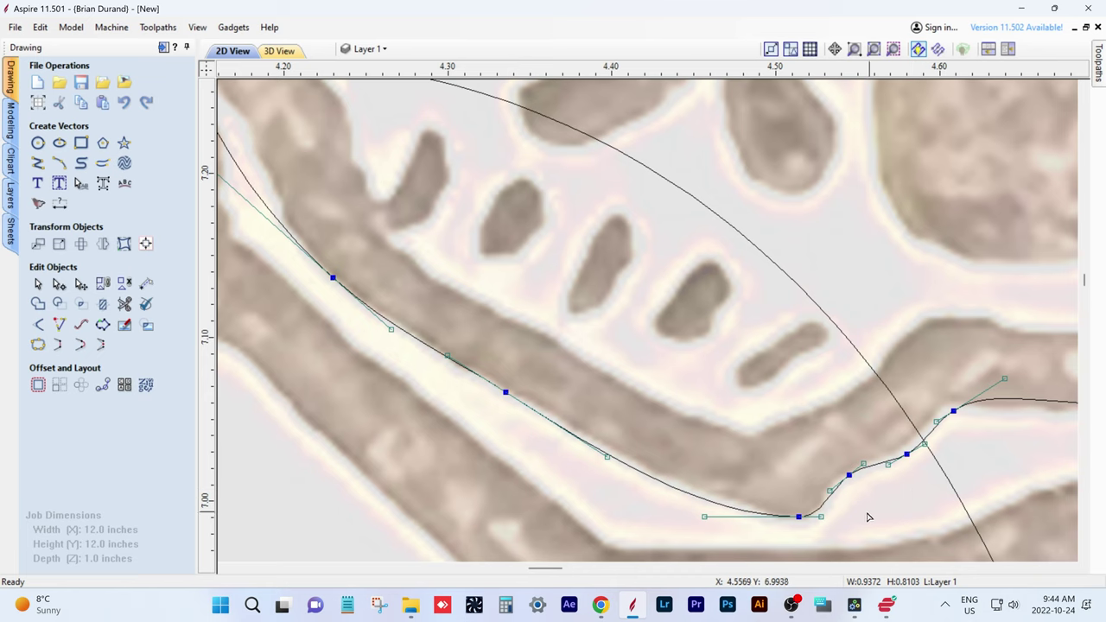
- Add a node on the skull's lower-left curve and reshape that span onto the bone edge
middle_click_drag(438, 273, 732, 414)
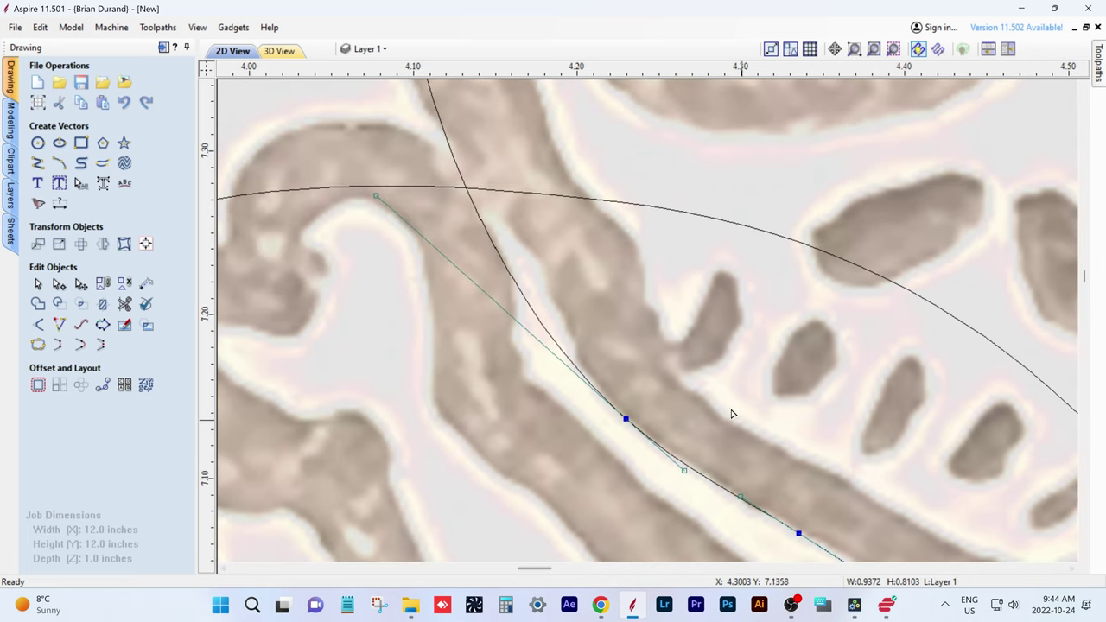
double_click(509, 270)
left_click_drag(509, 270, 534, 250)
scroll(537, 210, "up", 3)
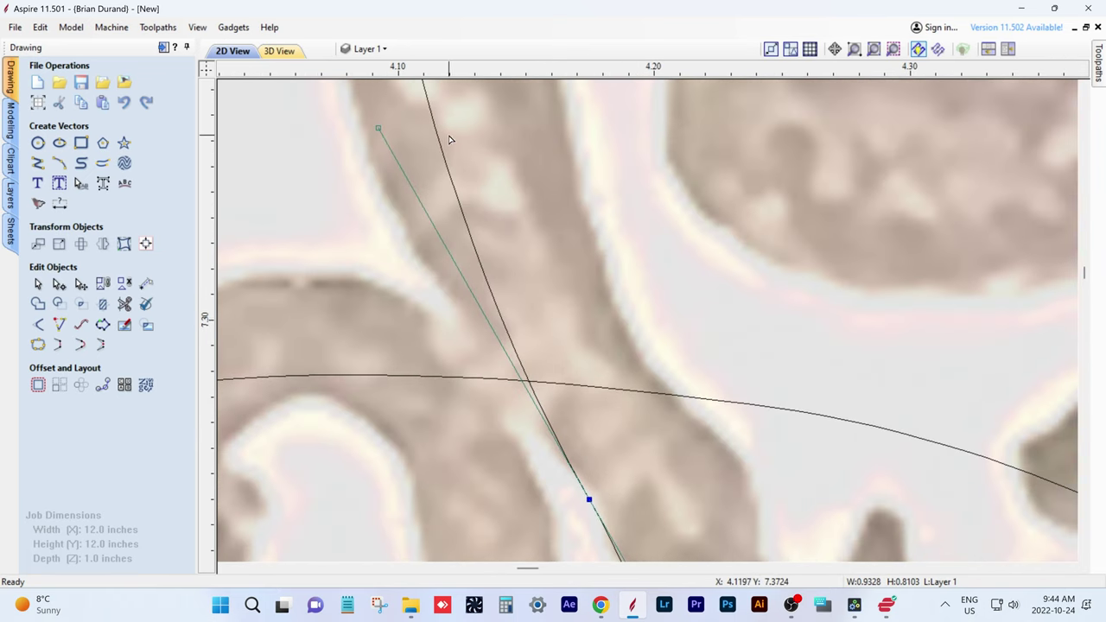
left_click_drag(447, 148, 410, 243)
left_click_drag(446, 365, 479, 264)
- Pull the outline higher up the skull's left side onto the bone edge and reposition its node
middle_click_drag(479, 265, 691, 574)
scroll(691, 574, "down", 1)
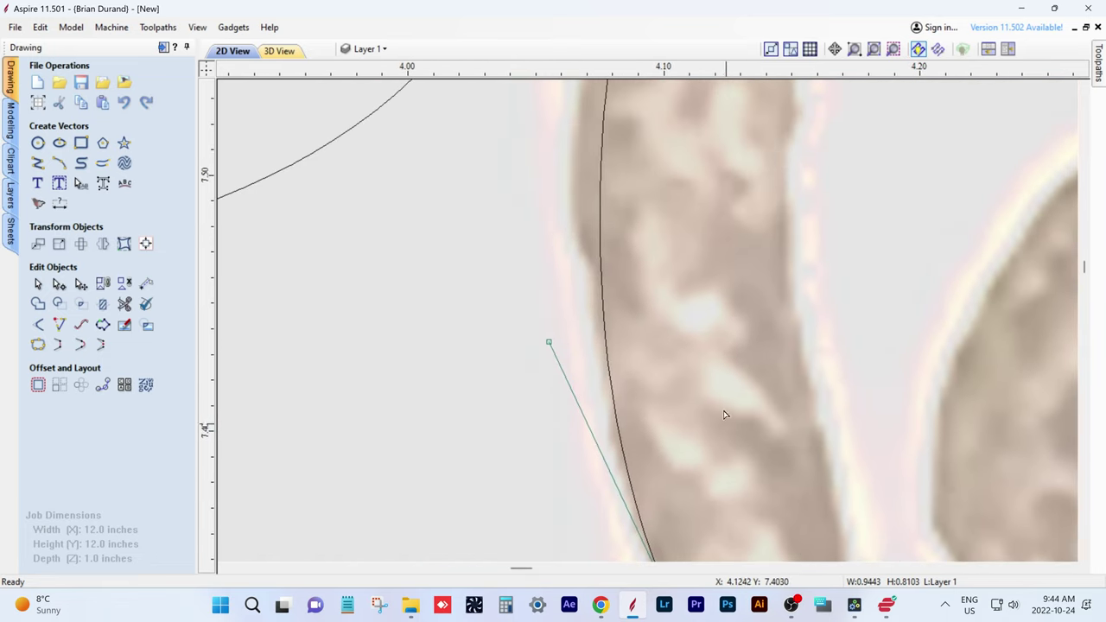
middle_click_drag(724, 415, 619, 394)
left_click_drag(624, 399, 603, 389)
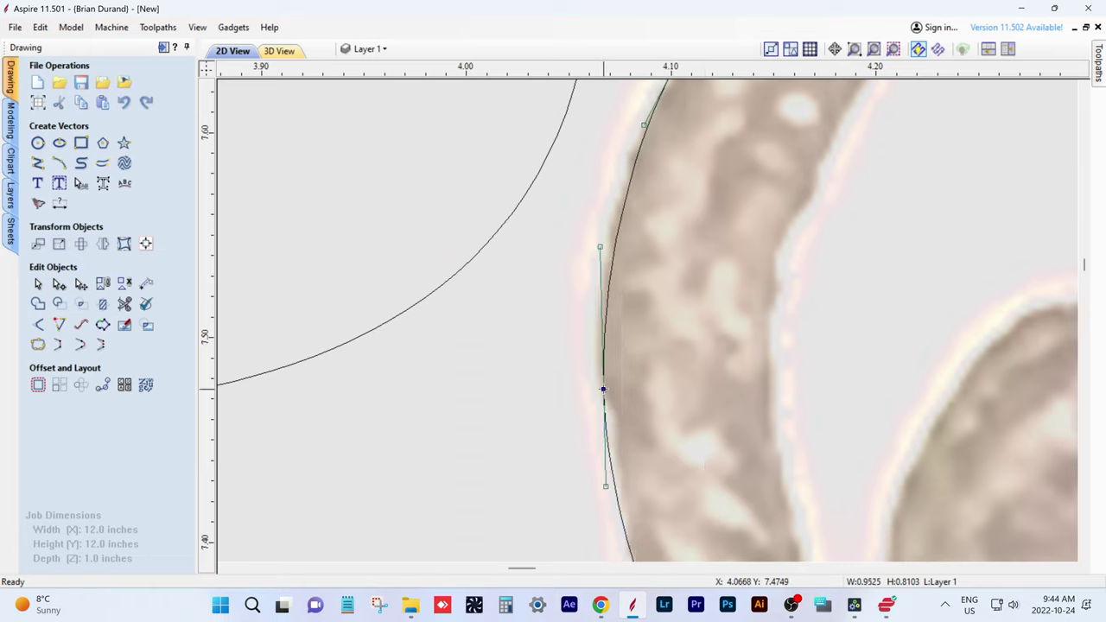
left_click(606, 435)
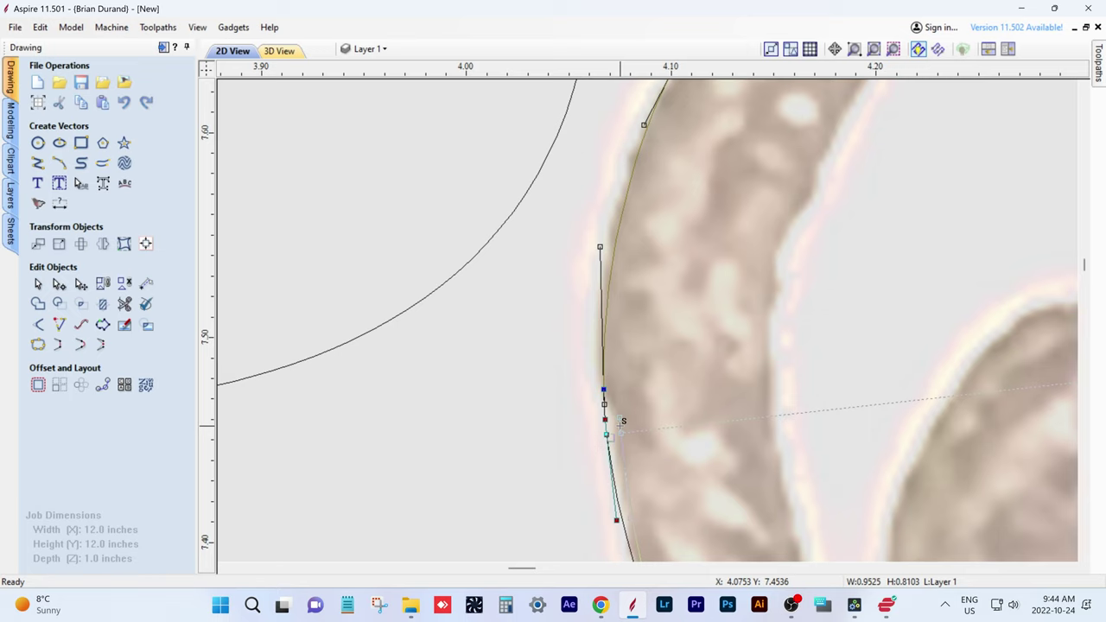
left_click_drag(620, 426, 621, 433)
- Smooth the upper-left curve's tangent, then center and zoom out on the skull
middle_click_drag(664, 316, 649, 401)
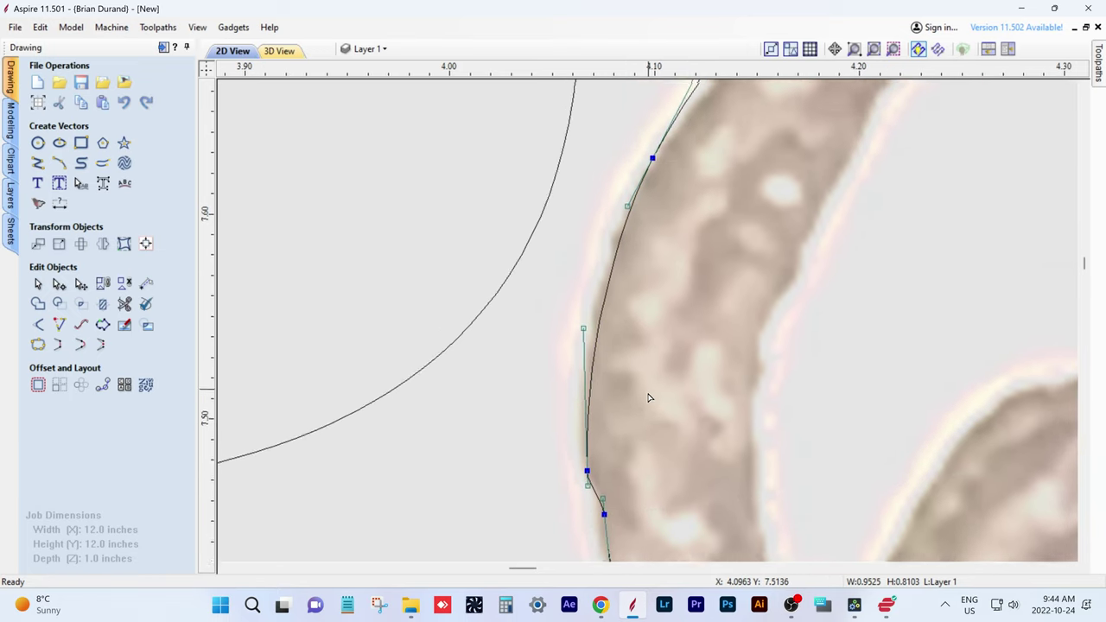
scroll(714, 321, "down", 2)
scroll(716, 311, "down", 1)
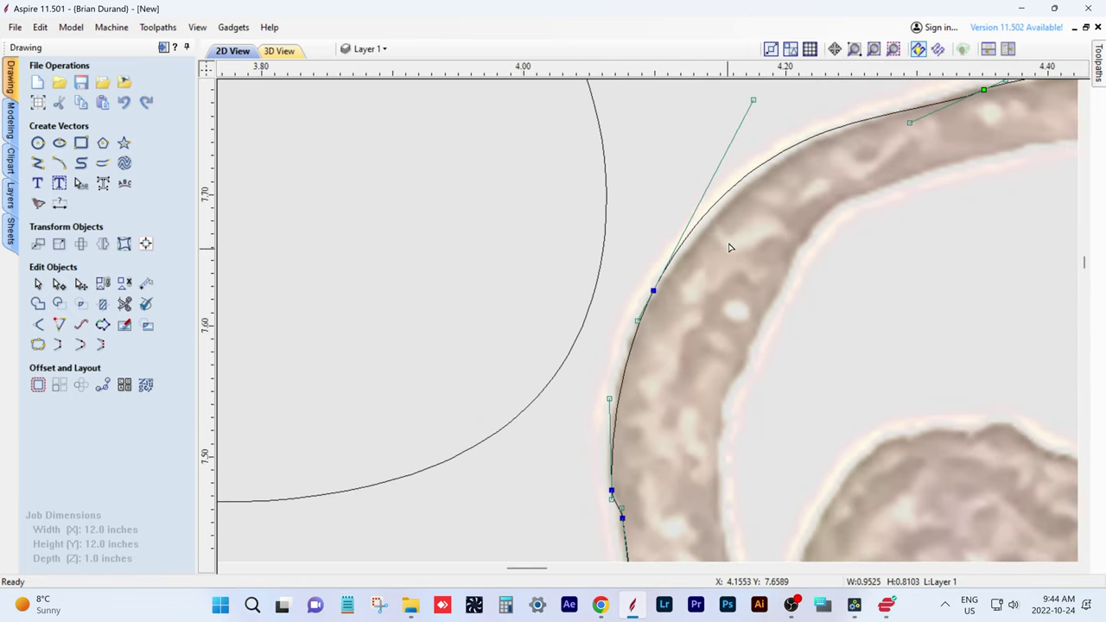
left_click_drag(754, 98, 760, 106)
middle_click_drag(802, 201, 511, 279)
scroll(656, 265, "down", 5)
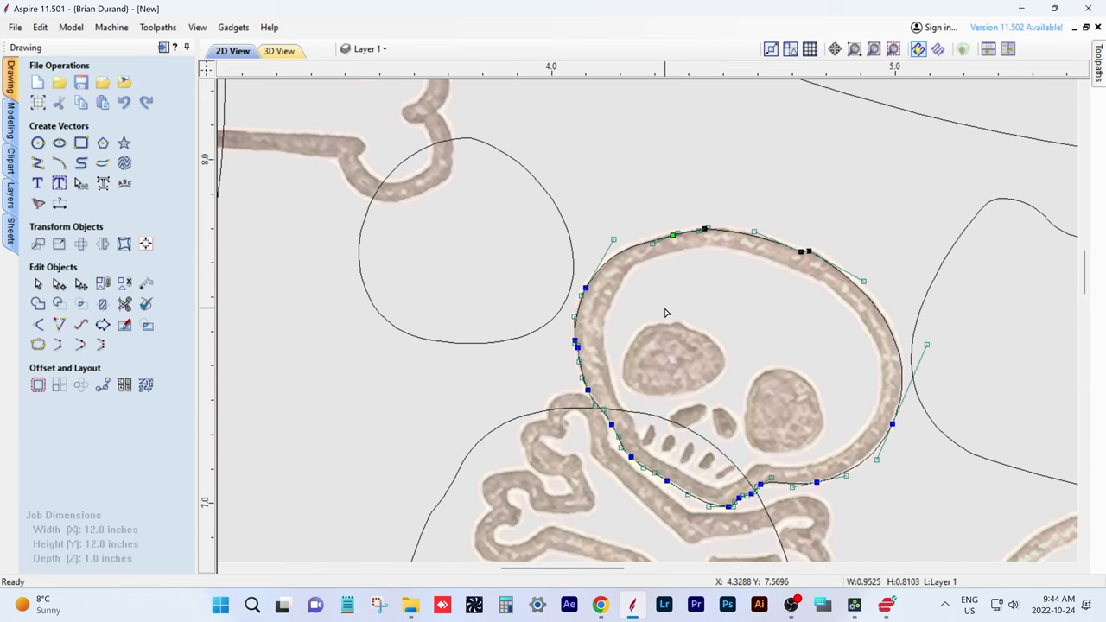
- Exit node editing on the skull outline with the N shortcut
key("n")
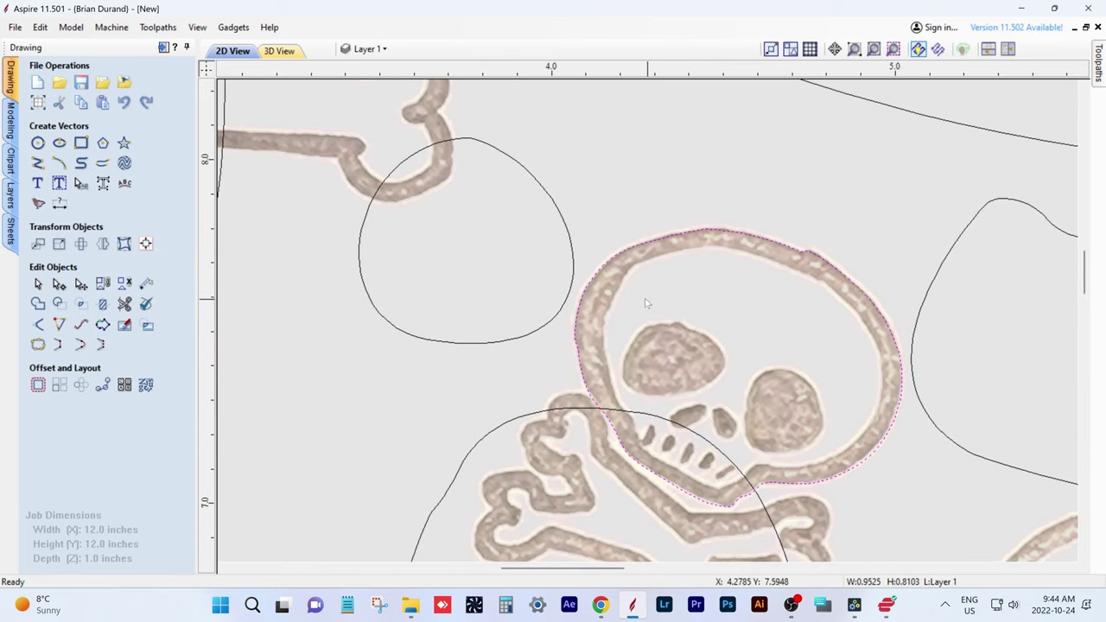